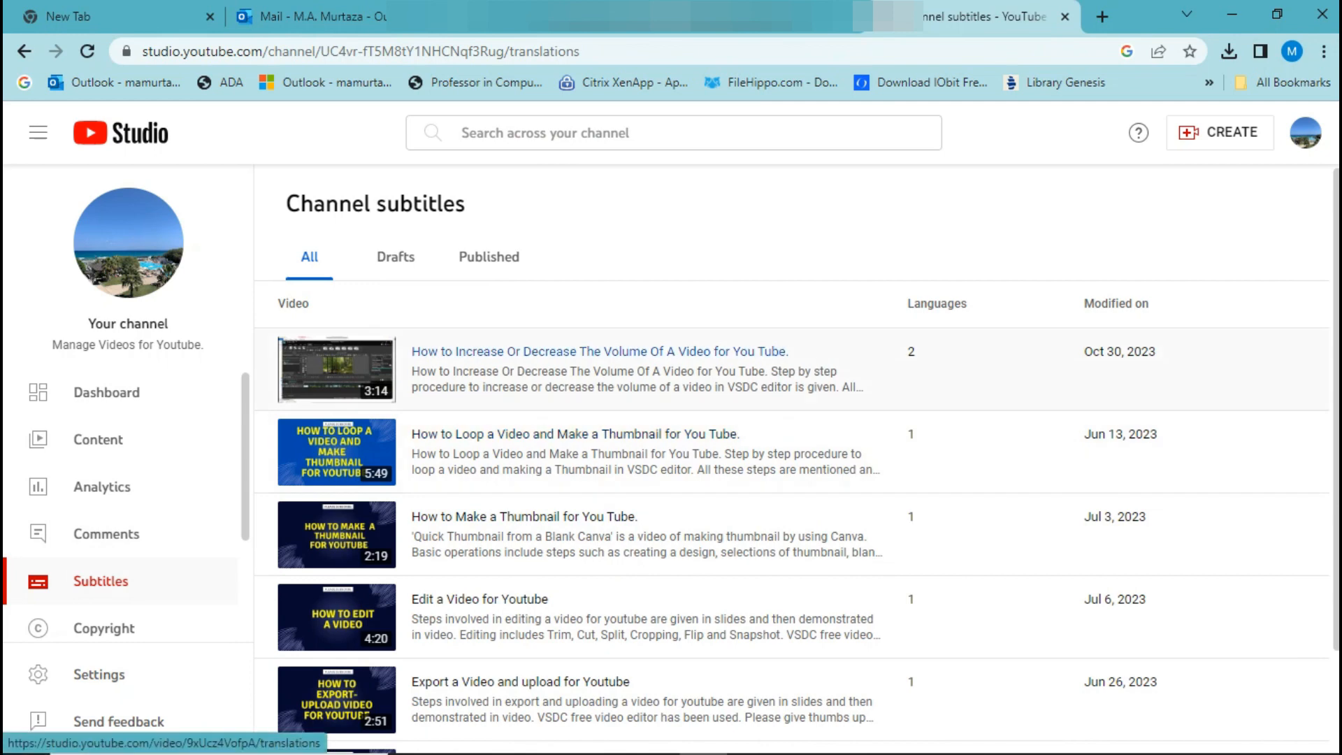
Duplicate the automatic English captions of the video "How to Increase Or Decrease The Volume Of A Video for You Tube" and publish them as English subtitles.
{"action": "left_click", "coordinate": [599, 352]}
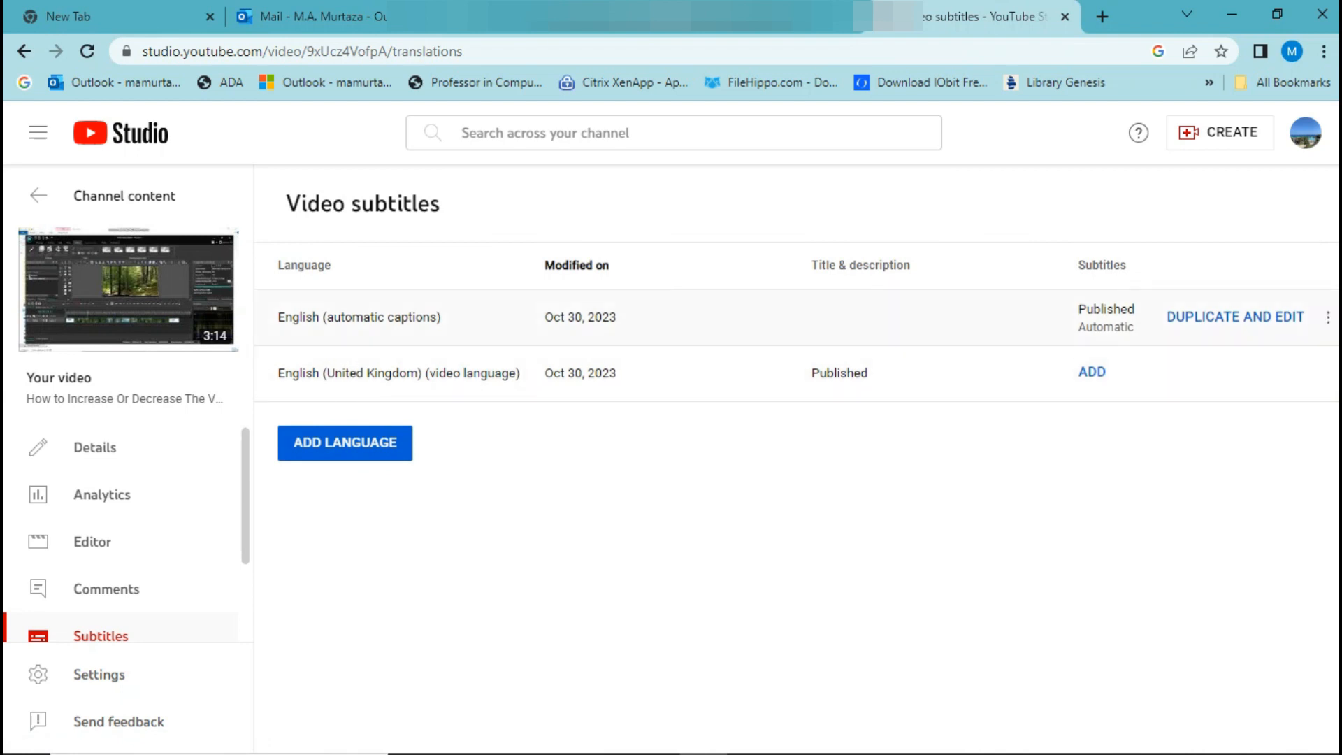
{"action": "left_click", "coordinate": [1235, 316]}
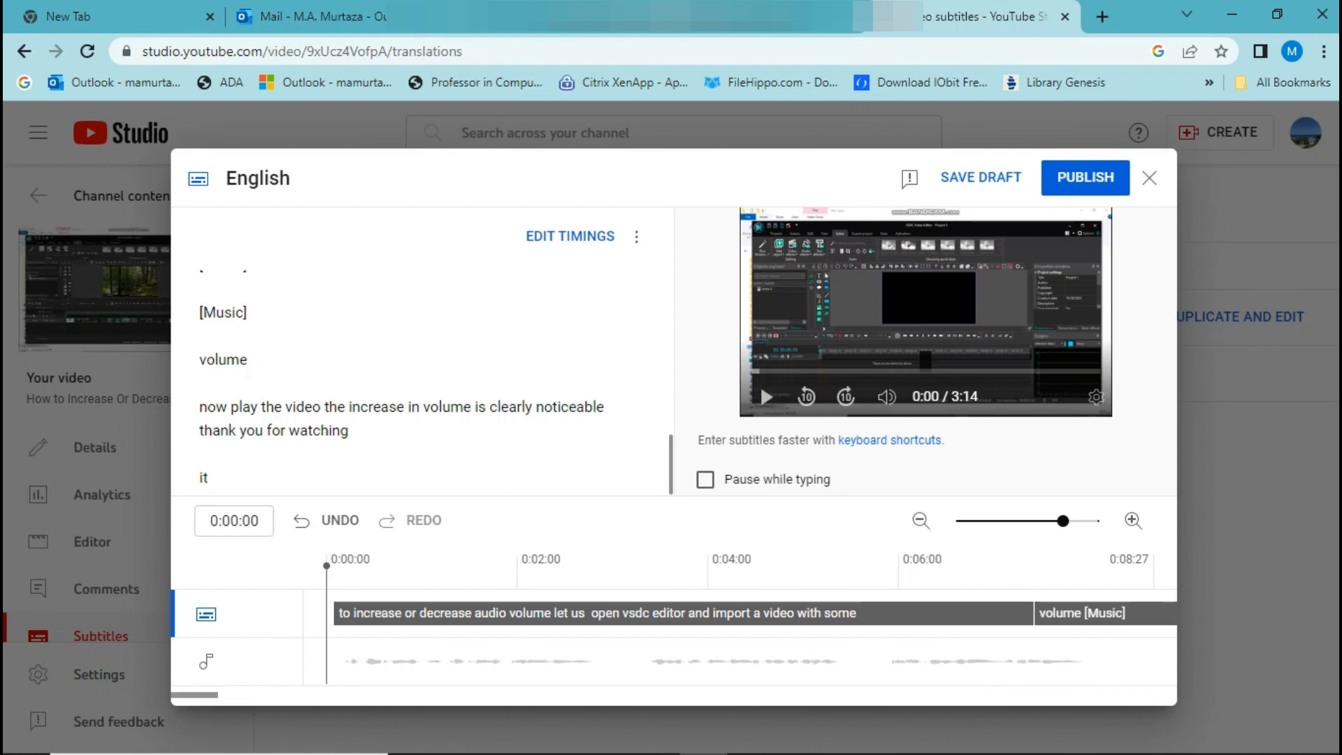
{"action": "left_click", "coordinate": [1085, 177]}
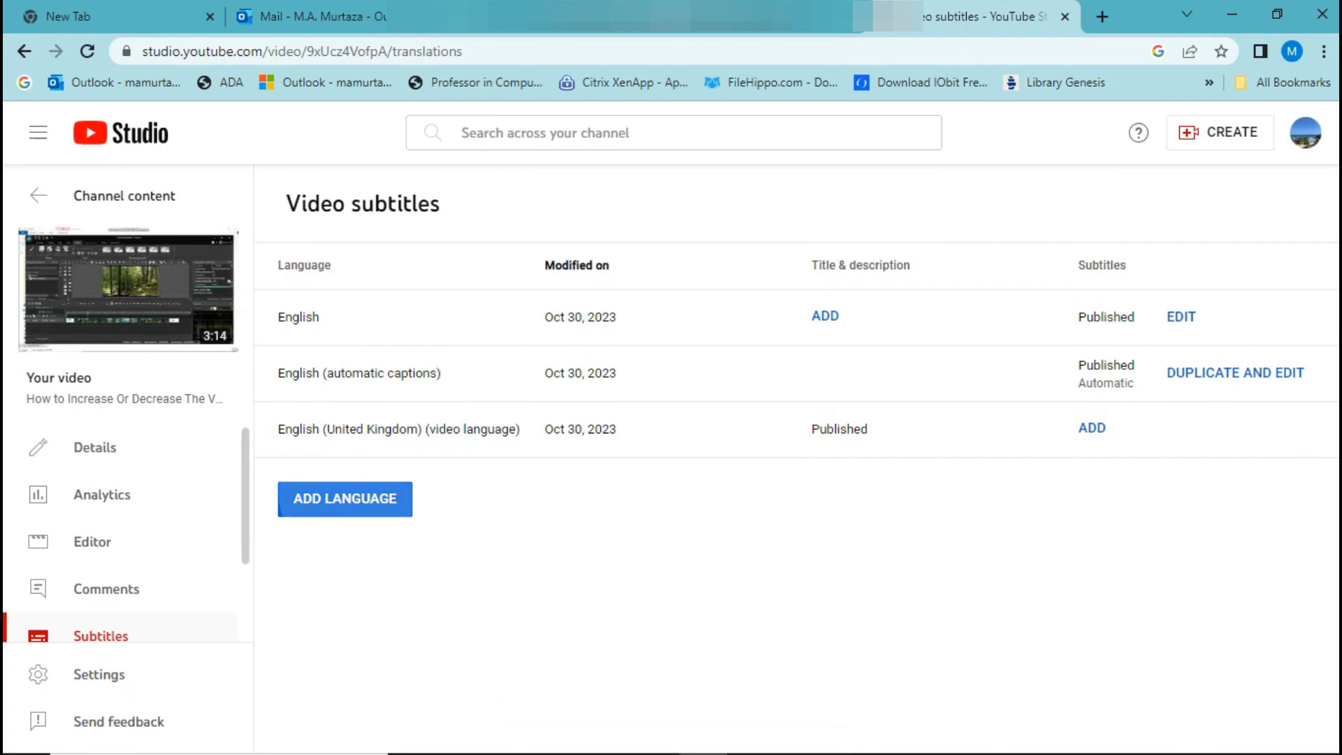
Add Hindi as a new language in the video's subtitles.
{"action": "left_click", "coordinate": [345, 498]}
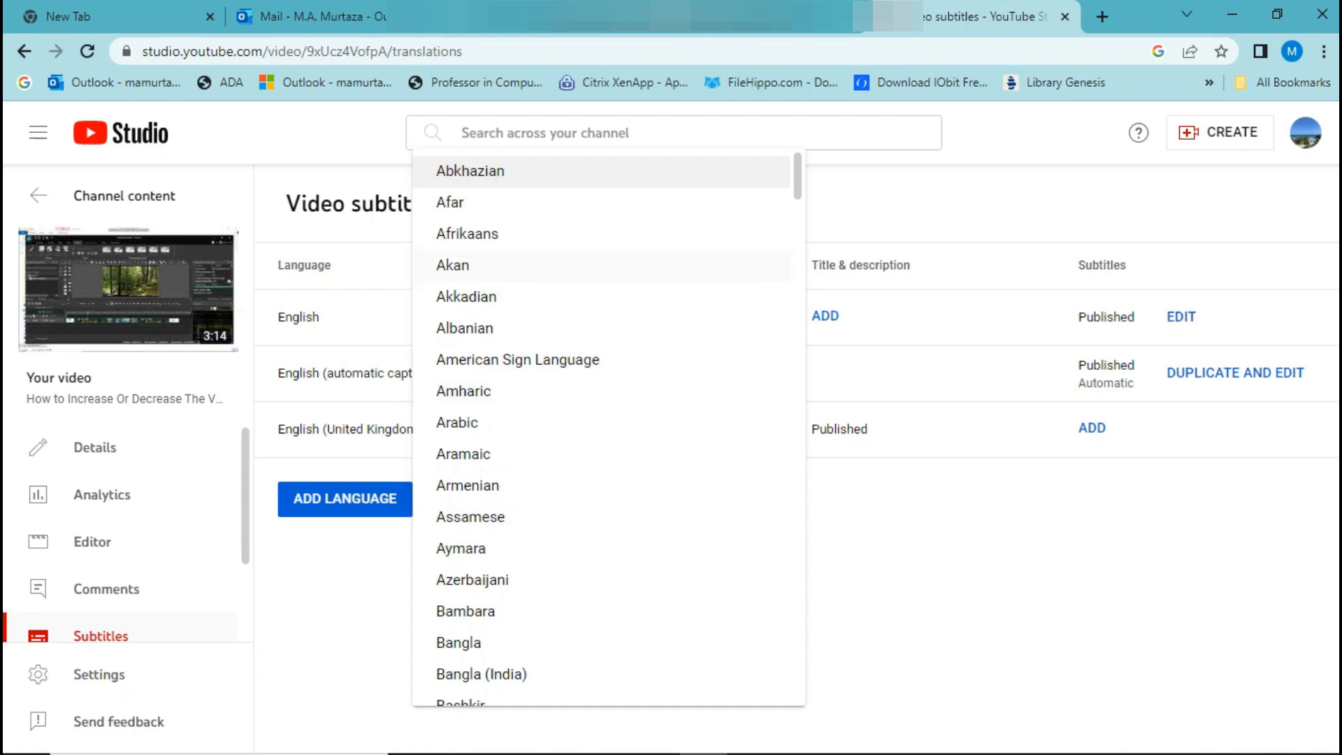
{"action": "scroll", "coordinate": [608, 429], "scroll_direction": "down", "scroll_amount": 12}
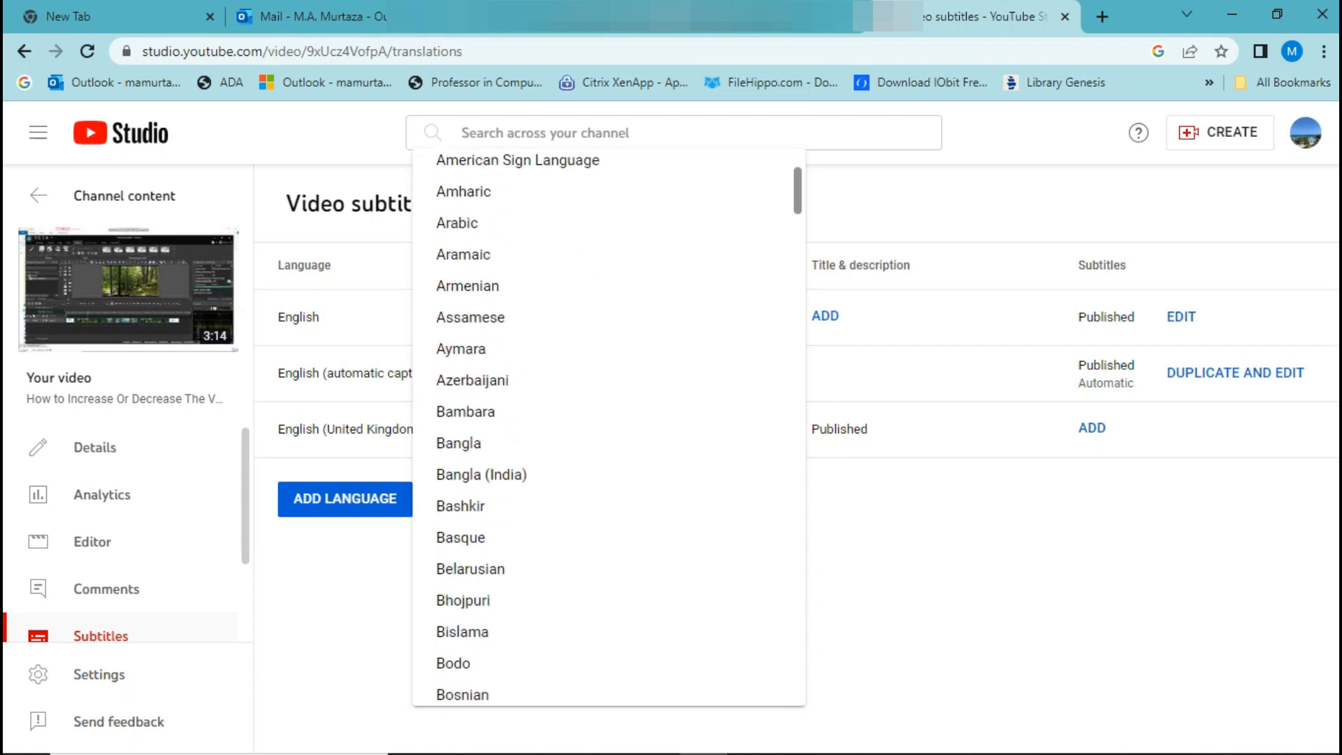
{"action": "scroll", "coordinate": [608, 428], "scroll_direction": "down", "scroll_amount": 16}
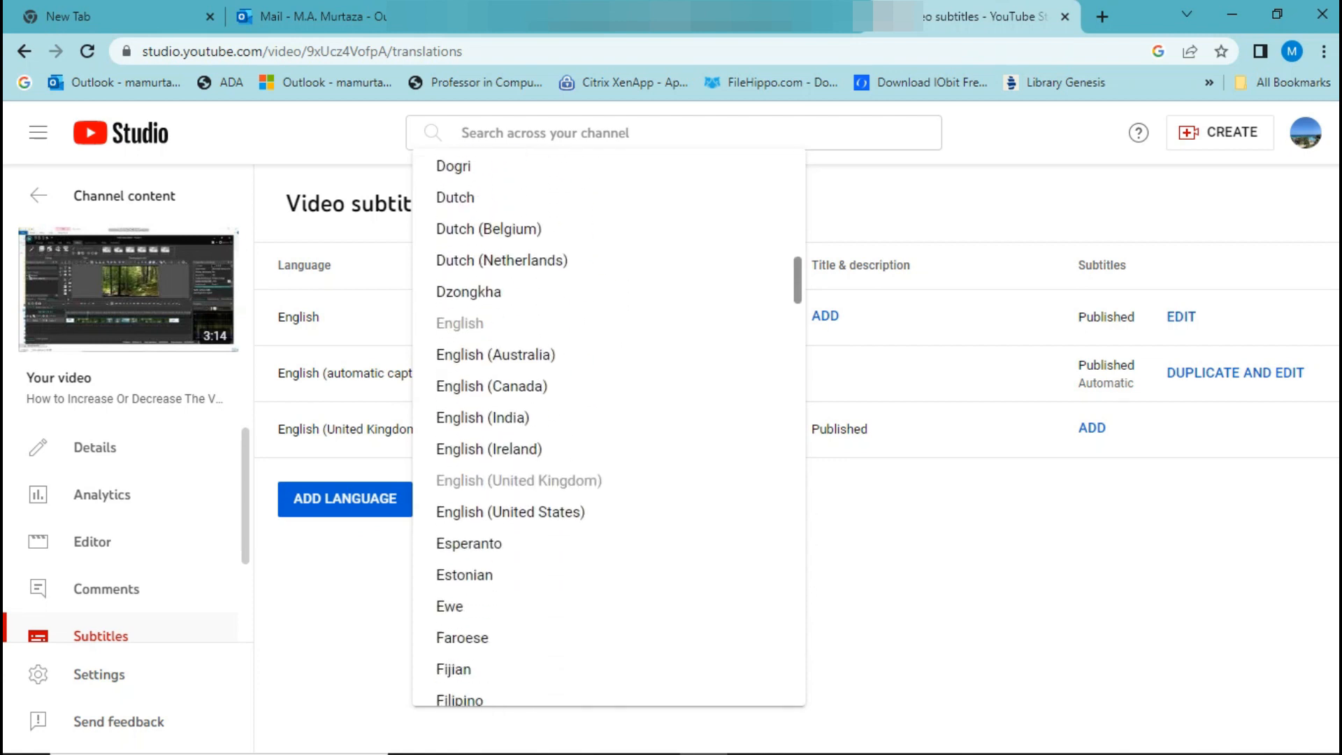
{"action": "scroll", "coordinate": [608, 428], "scroll_direction": "down", "scroll_amount": 7}
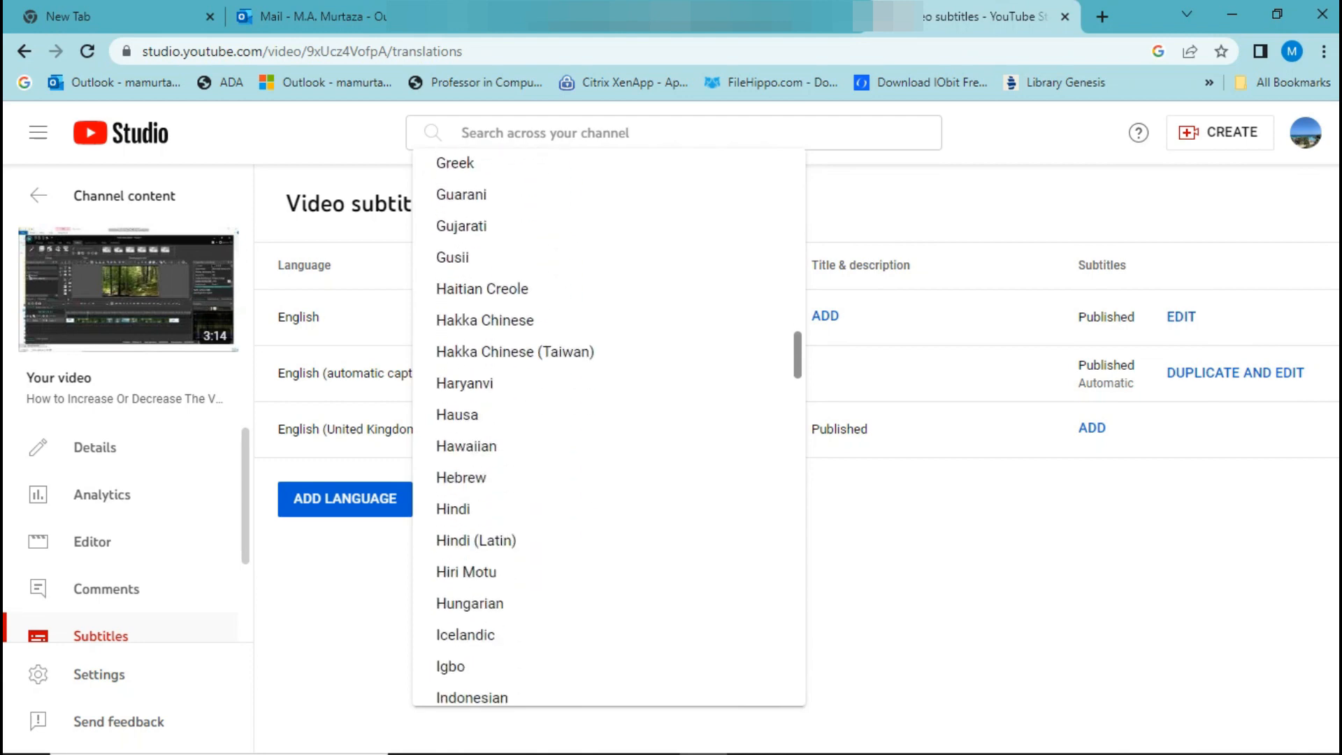
{"action": "scroll", "coordinate": [608, 428], "scroll_direction": "down", "scroll_amount": 1}
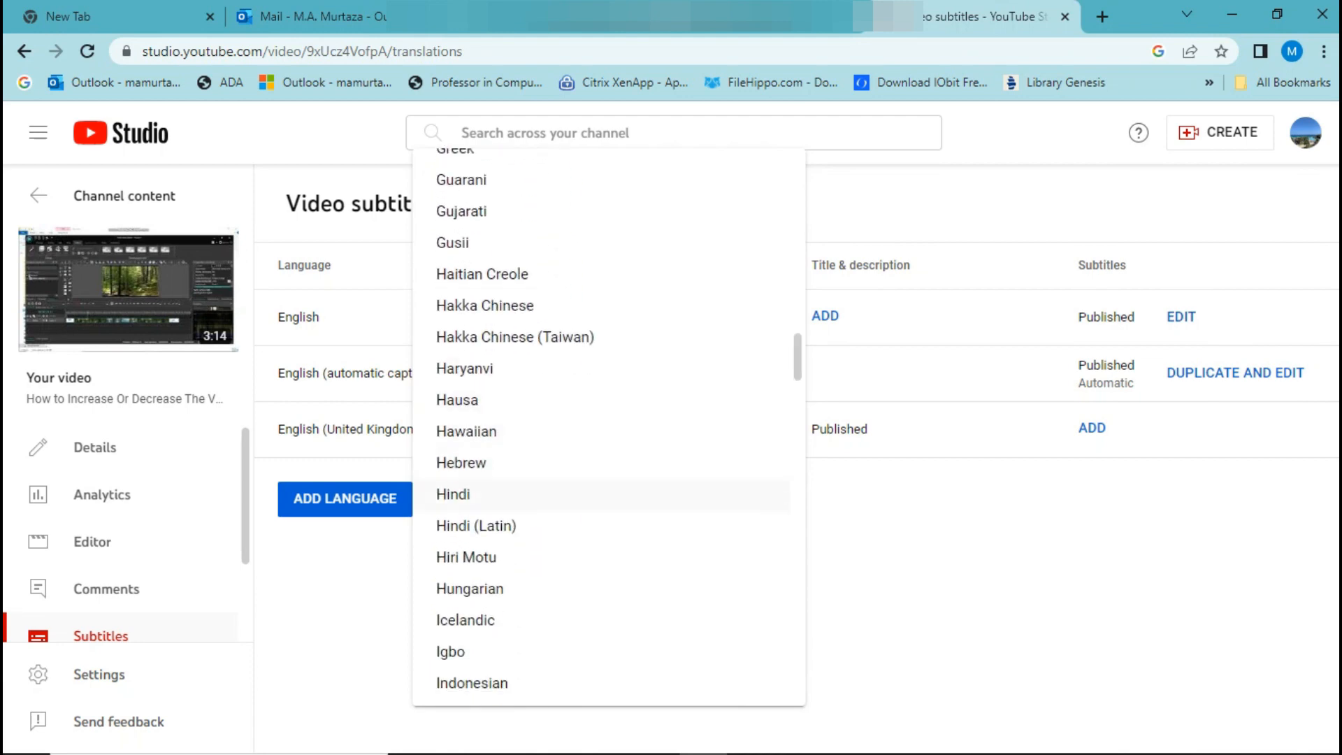
{"action": "left_click", "coordinate": [454, 494]}
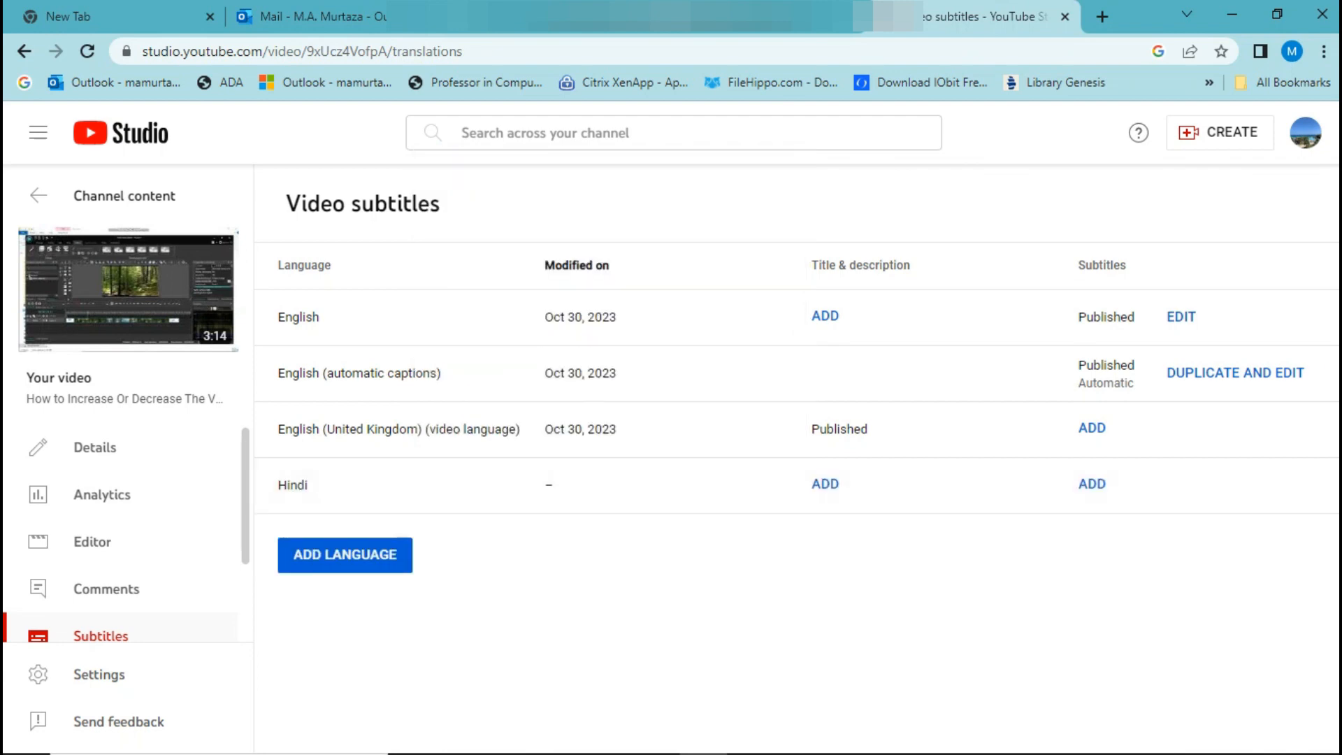
Create the Hindi subtitles with Auto-translate and publish them.
{"action": "left_click", "coordinate": [1092, 483]}
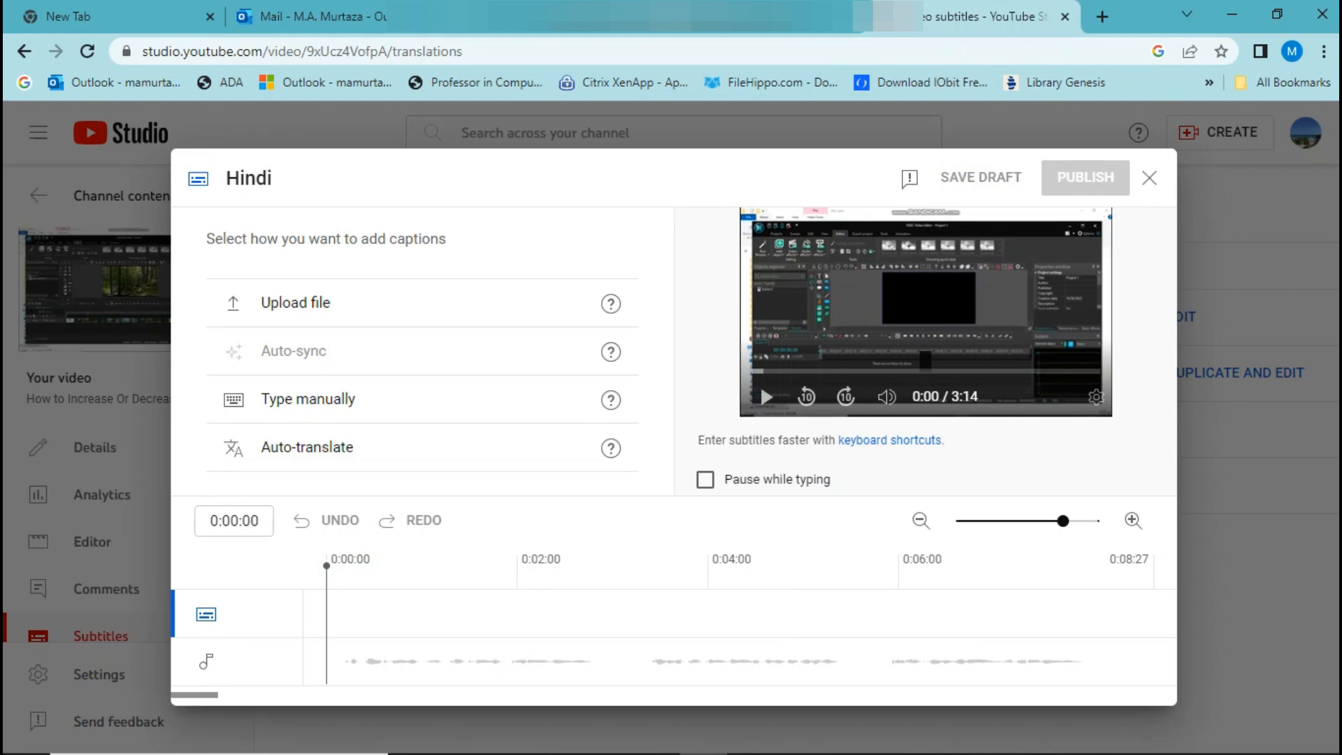
{"action": "left_click", "coordinate": [308, 447]}
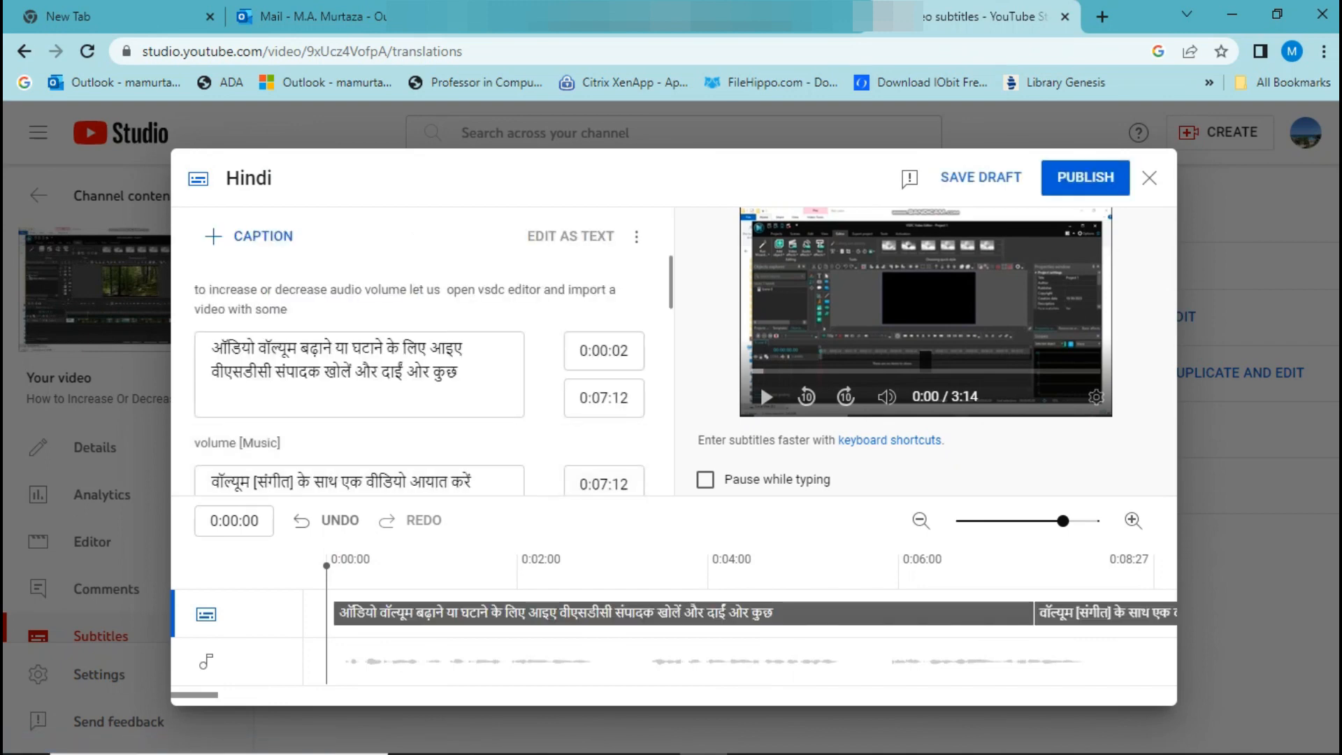
{"action": "left_click", "coordinate": [1085, 177]}
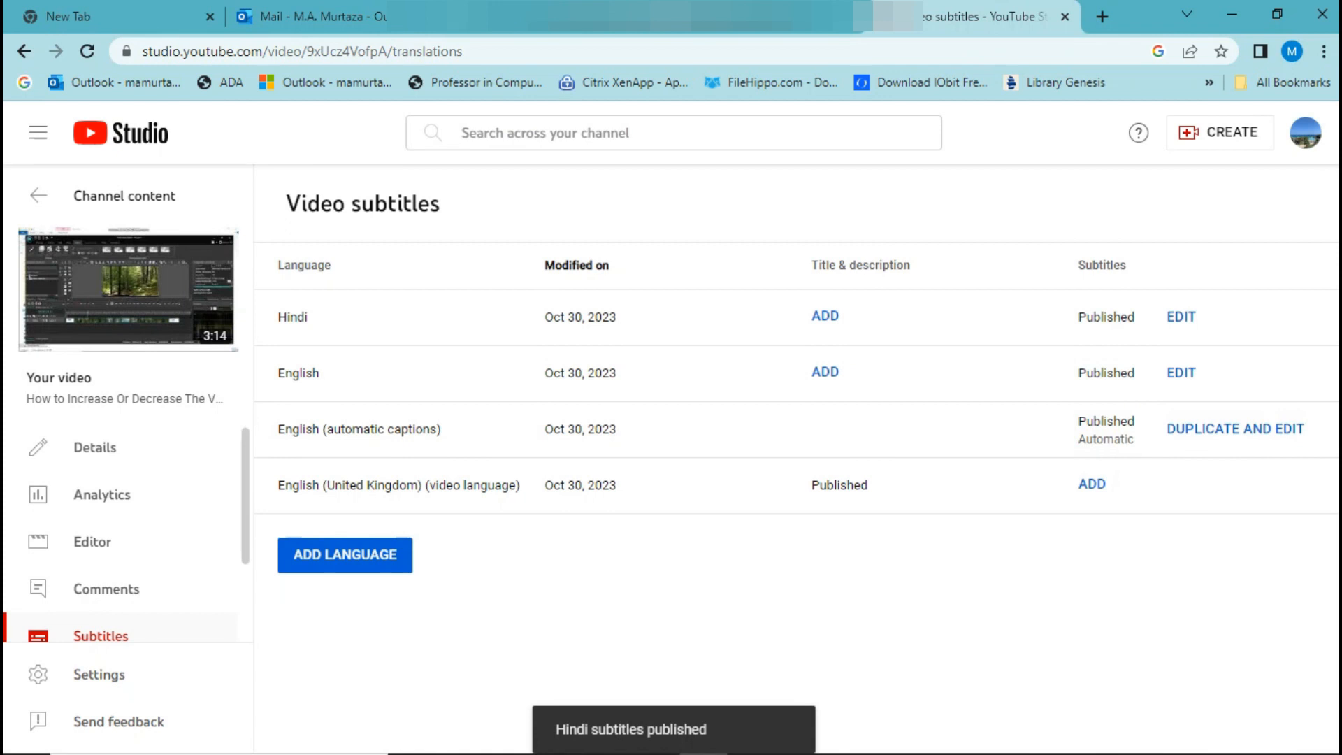
Add Kannada as a new language in the video's subtitles.
{"action": "left_click", "coordinate": [371, 555]}
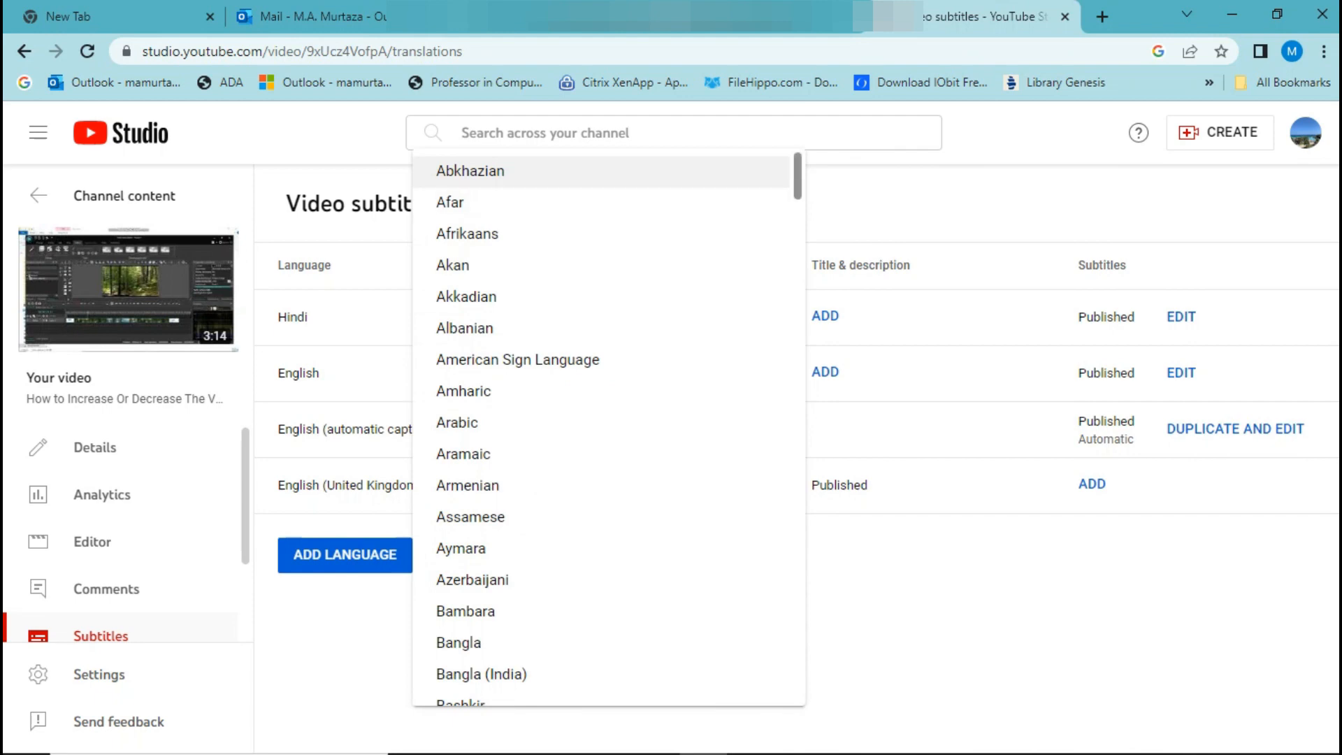
{"action": "scroll", "coordinate": [608, 427], "scroll_direction": "down", "scroll_amount": 20}
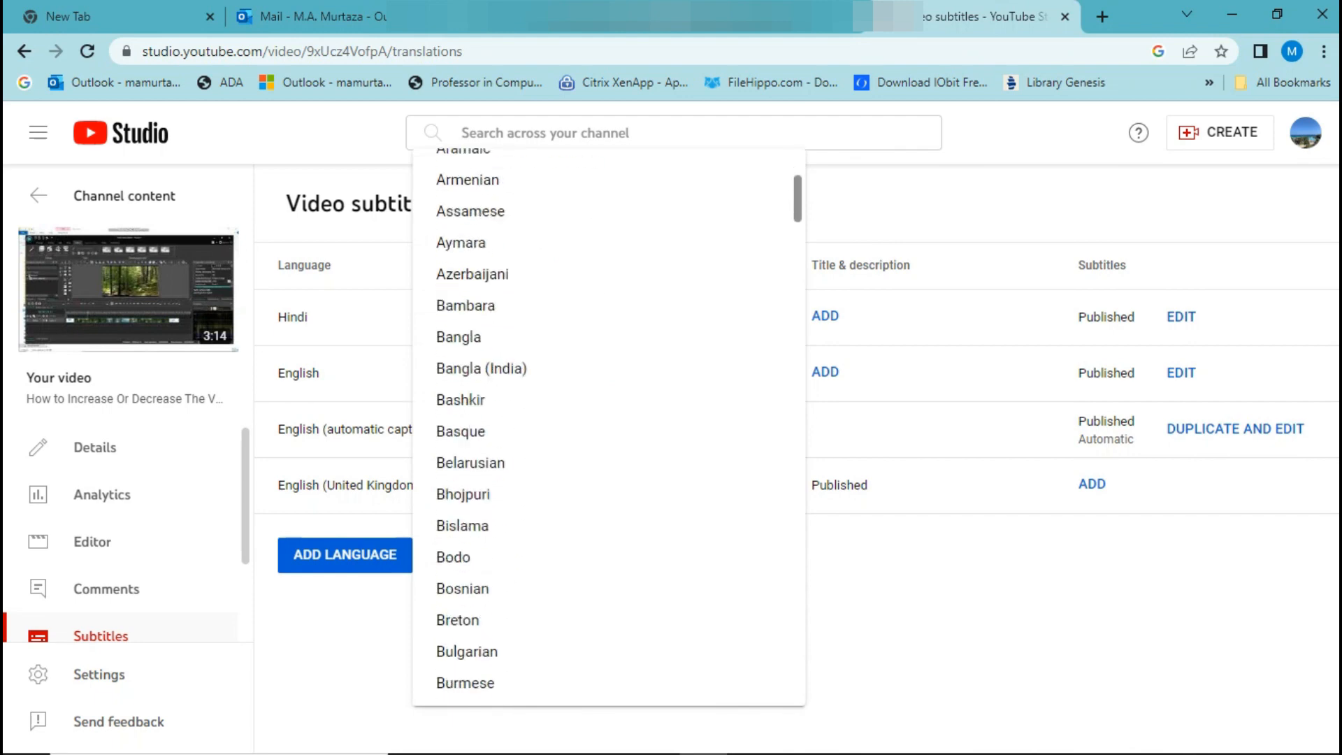
{"action": "scroll", "coordinate": [608, 427], "scroll_direction": "down", "scroll_amount": 6}
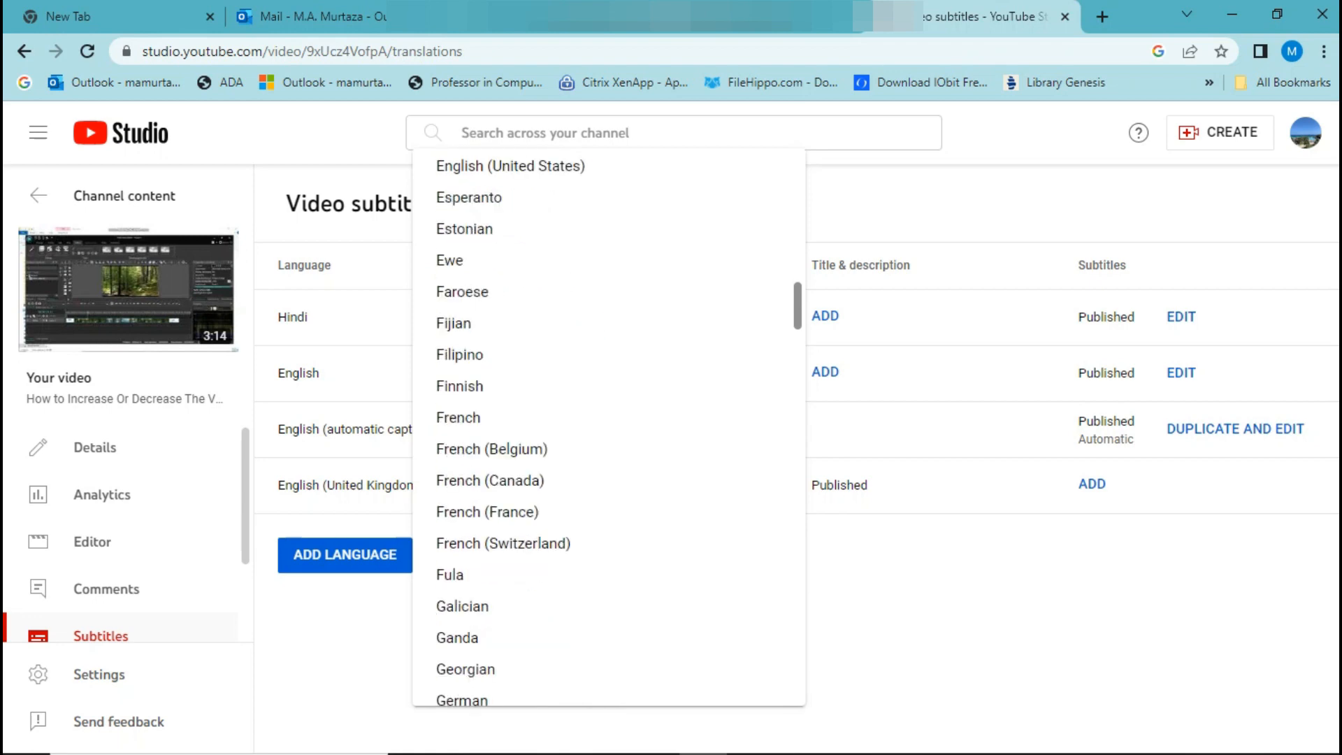
{"action": "scroll", "coordinate": [608, 426], "scroll_direction": "down", "scroll_amount": 10}
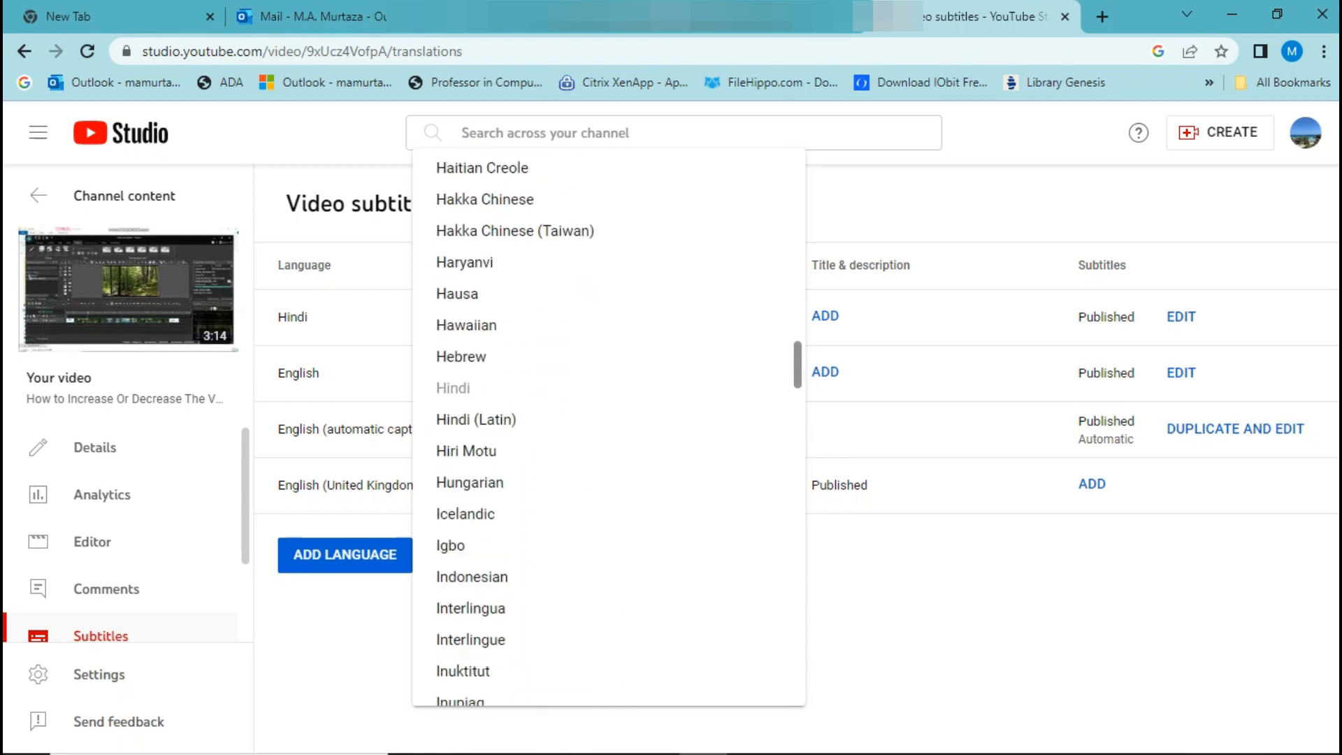
{"action": "scroll", "coordinate": [608, 426], "scroll_direction": "down", "scroll_amount": 8}
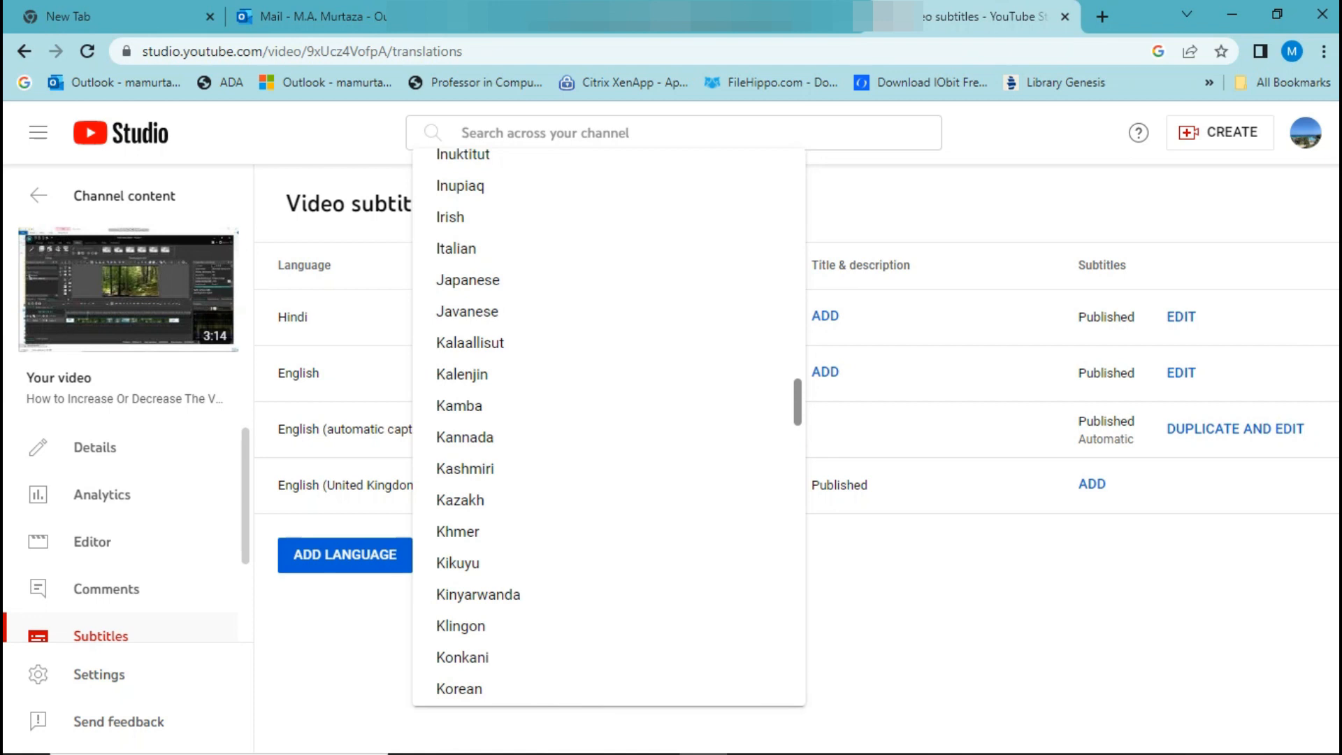
{"action": "left_click_drag", "start_coordinate": [798, 418], "coordinate": [797, 419]}
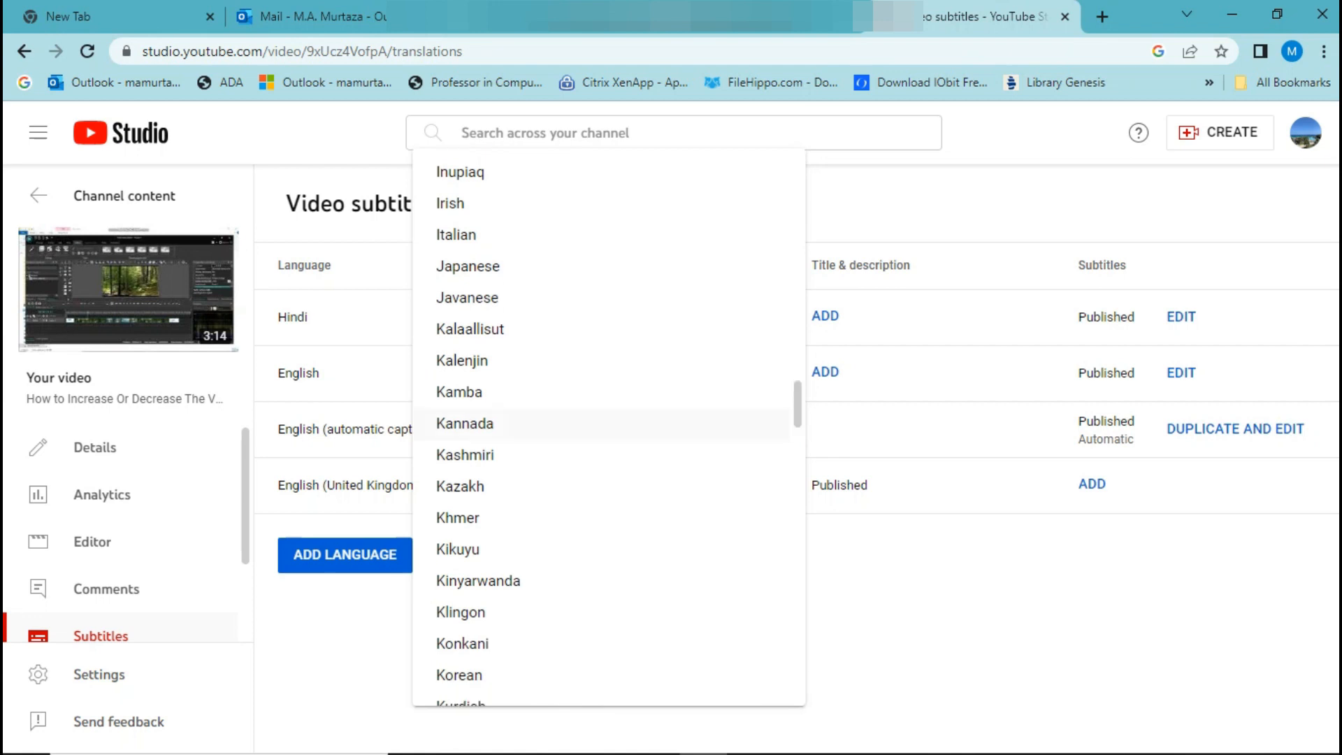
{"action": "left_click", "coordinate": [768, 423]}
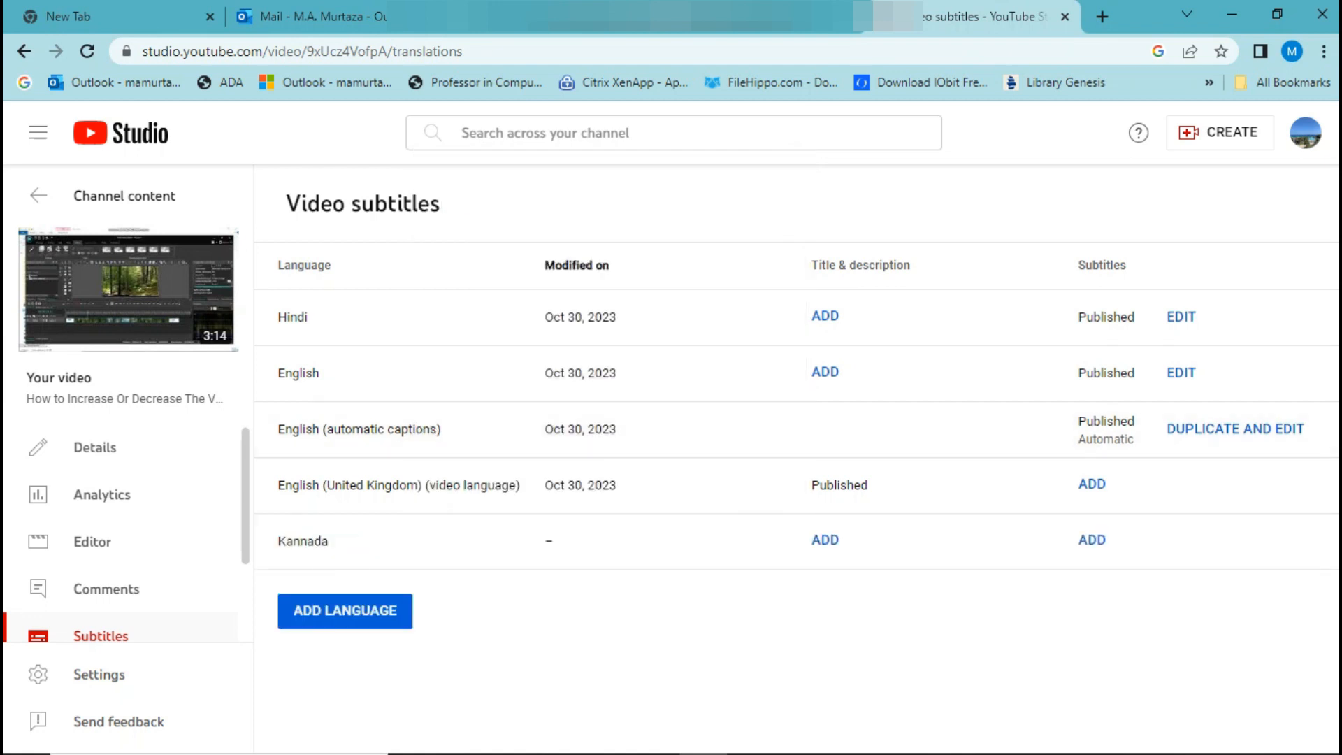
Create the Kannada subtitles with Auto-translate and publish them.
{"action": "left_click", "coordinate": [1091, 539]}
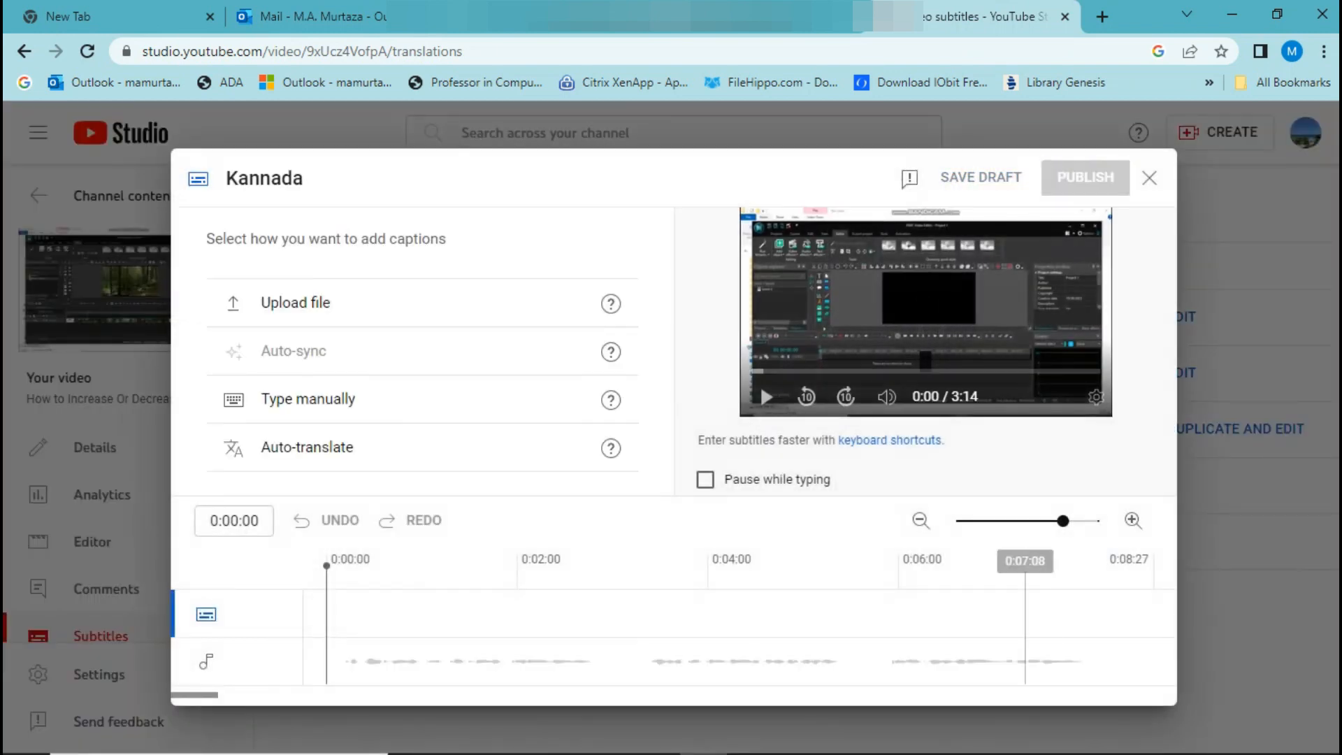
{"action": "left_click", "coordinate": [307, 447]}
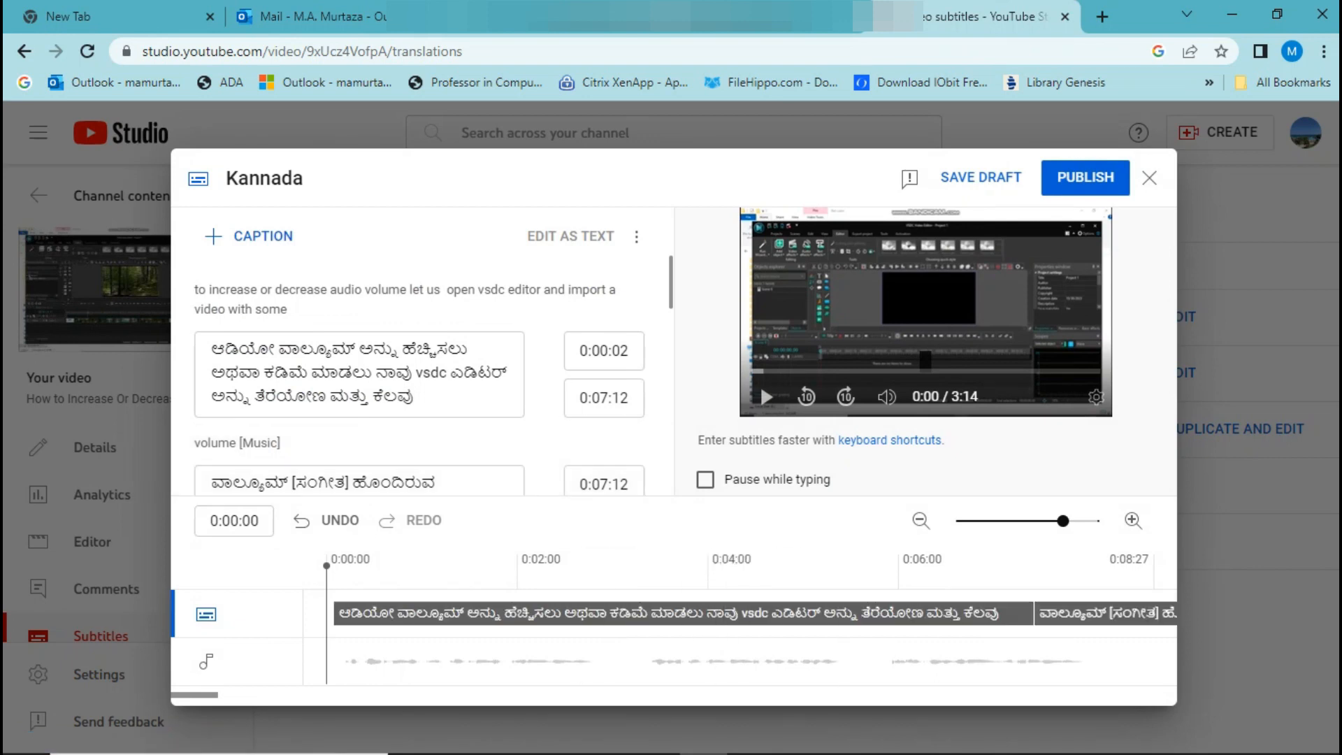
{"action": "left_click", "coordinate": [1085, 178]}
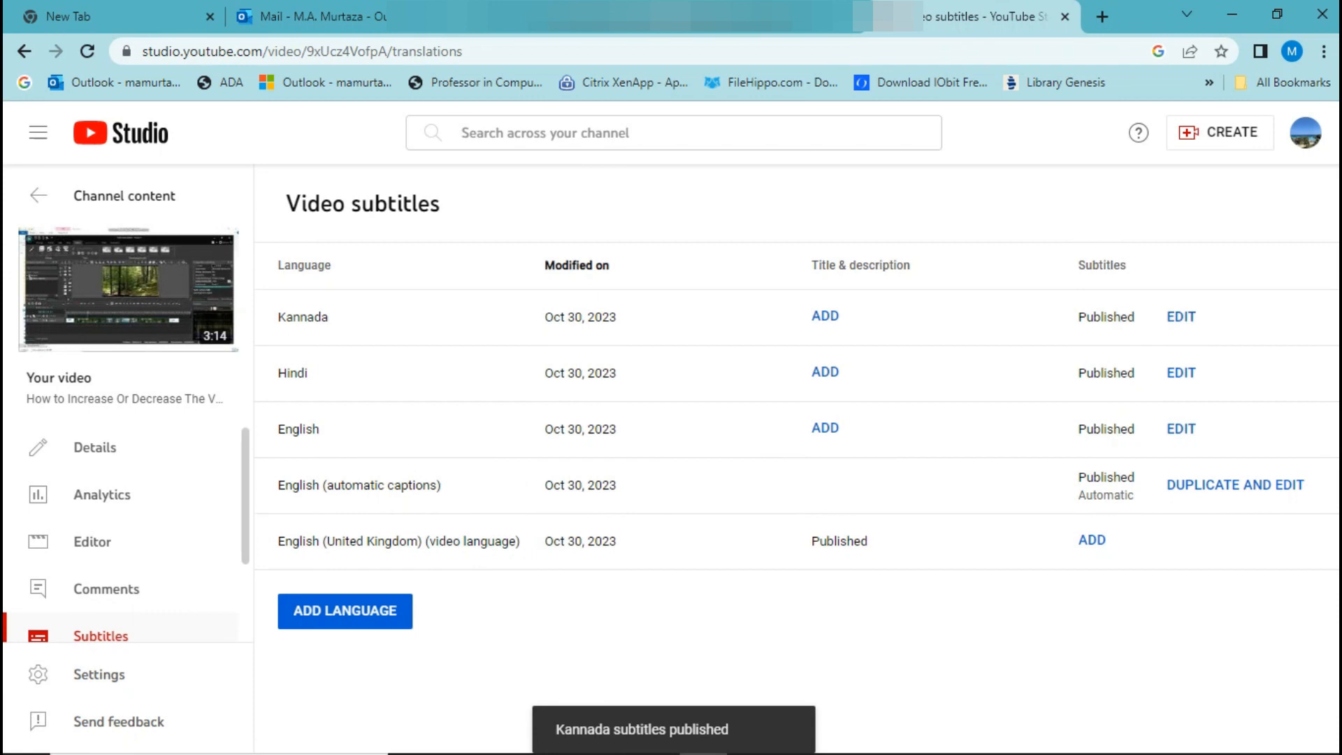
Add Punjabi as a new language in the video's subtitles.
{"action": "left_click", "coordinate": [360, 610]}
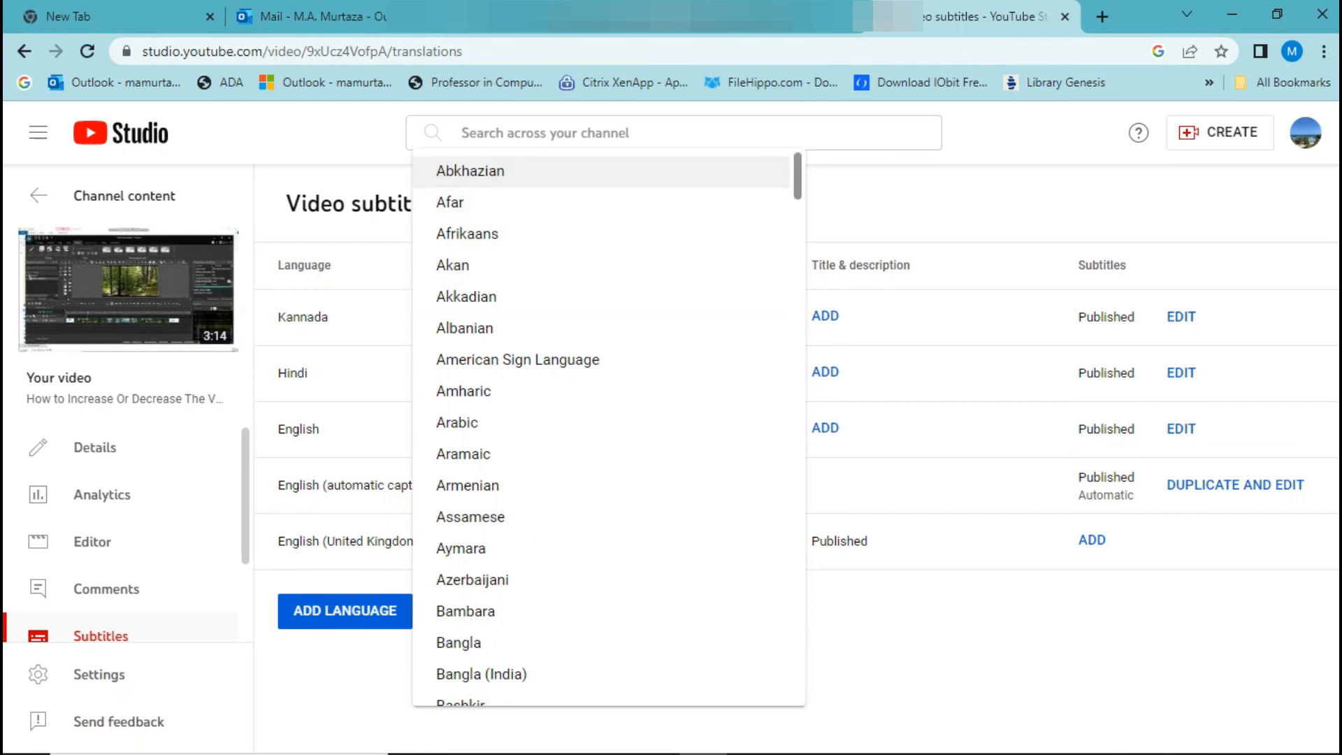
{"action": "left_click_drag", "start_coordinate": [797, 176], "coordinate": [797, 517]}
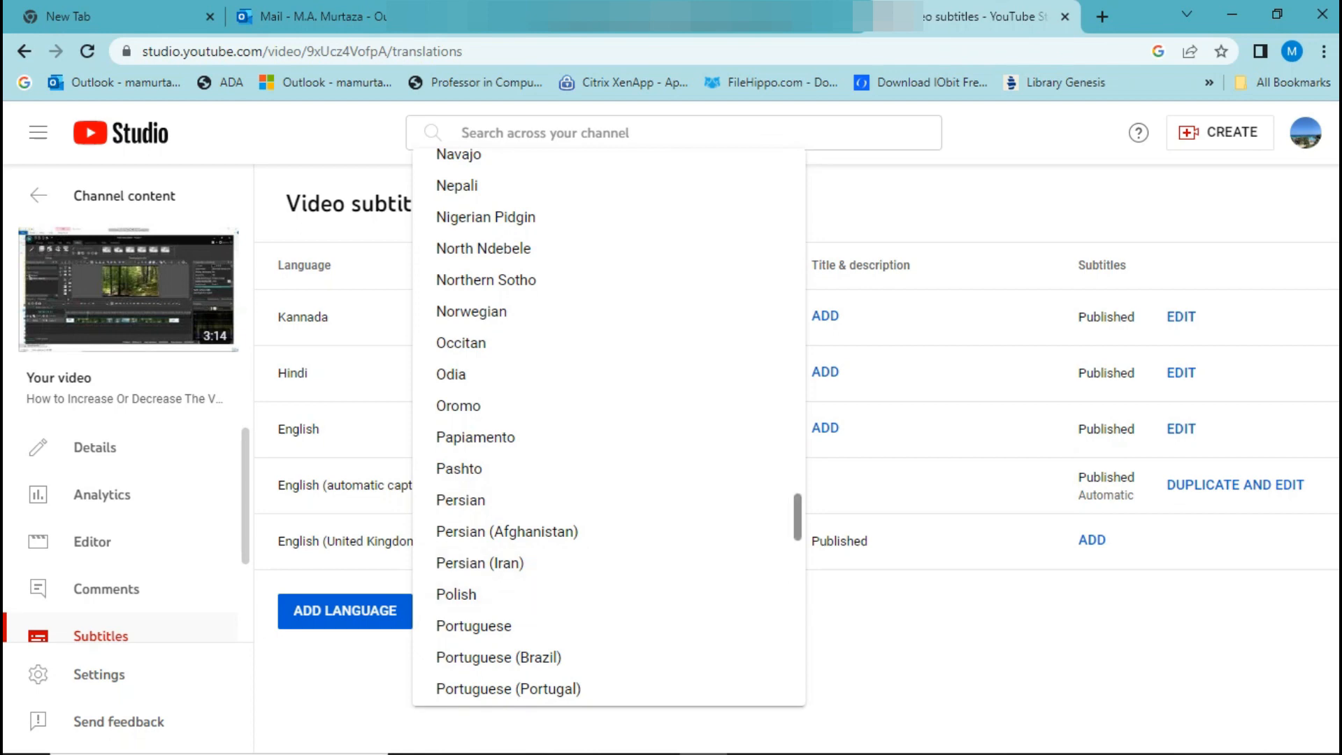
{"action": "scroll", "coordinate": [608, 426], "scroll_direction": "down", "scroll_amount": 2}
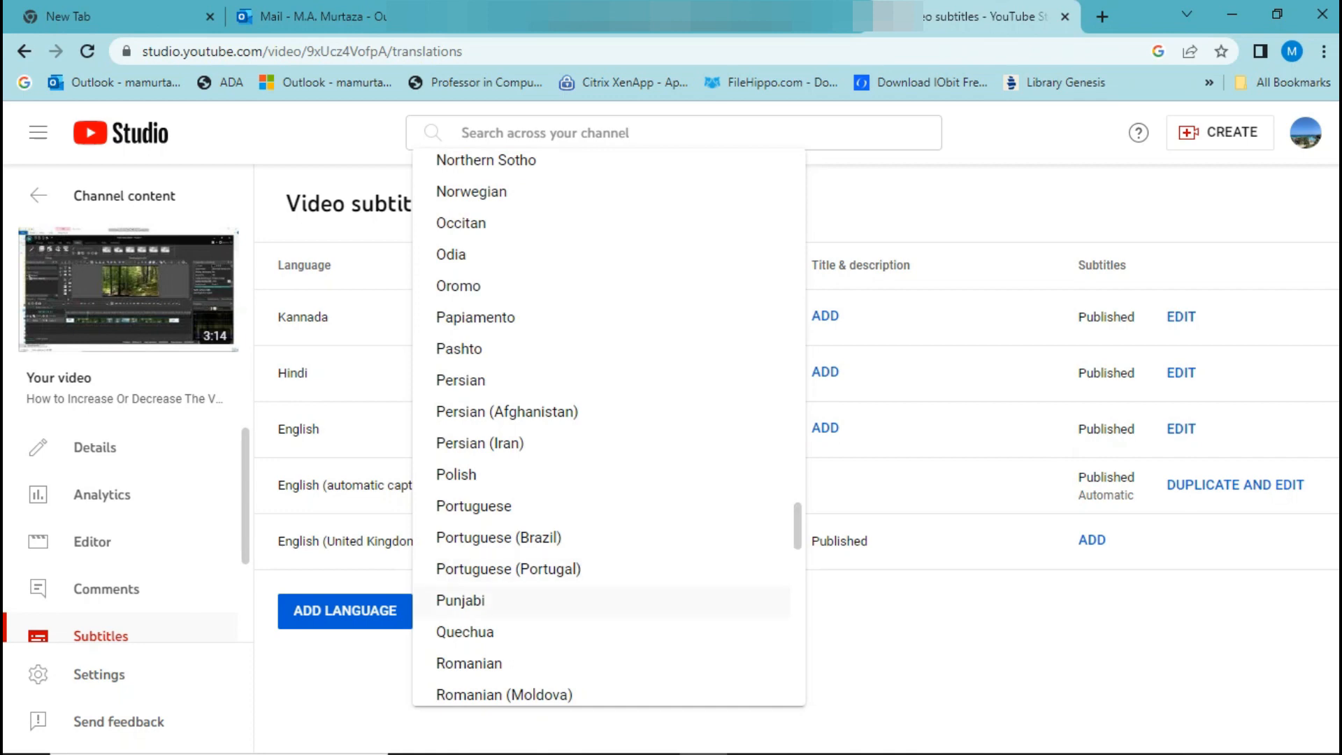
{"action": "left_click", "coordinate": [460, 600]}
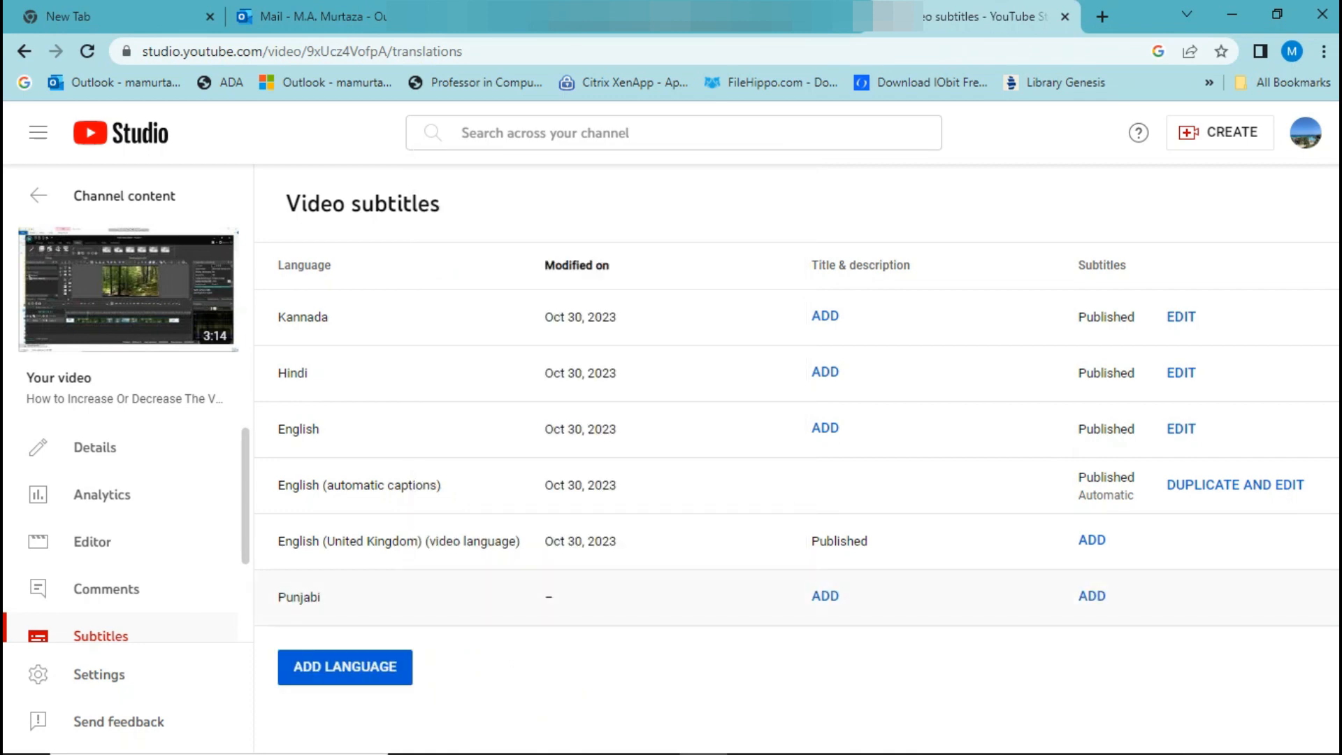
Create the Punjabi subtitles with Auto-translate and publish them.
{"action": "left_click", "coordinate": [1092, 595]}
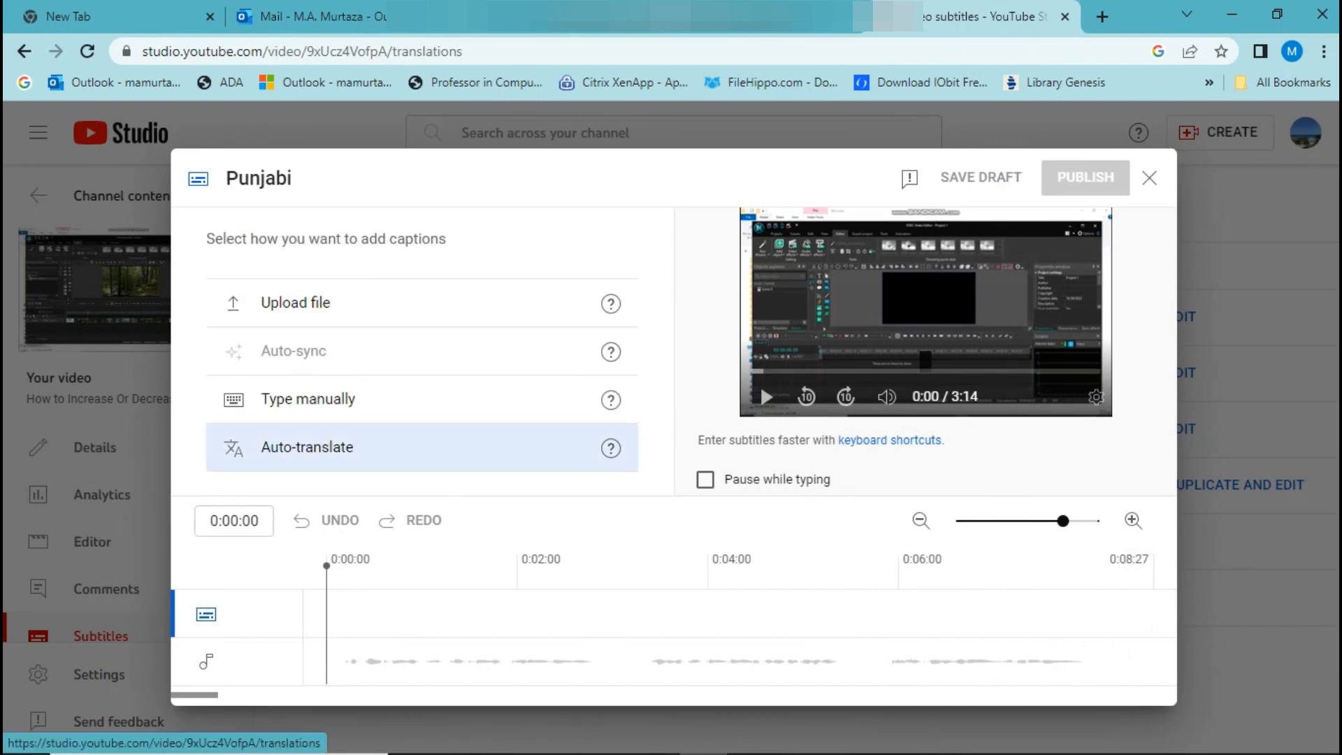
{"action": "left_click", "coordinate": [308, 447]}
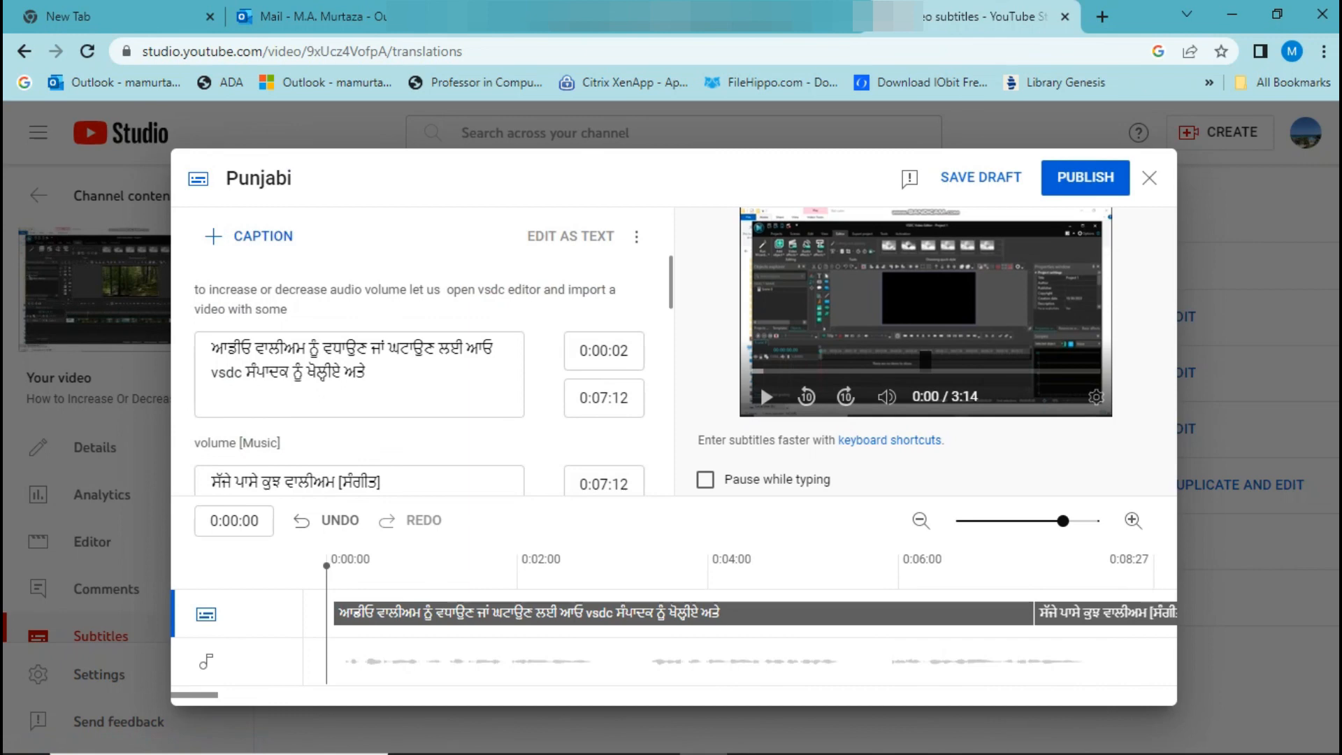
{"action": "left_click", "coordinate": [1084, 177]}
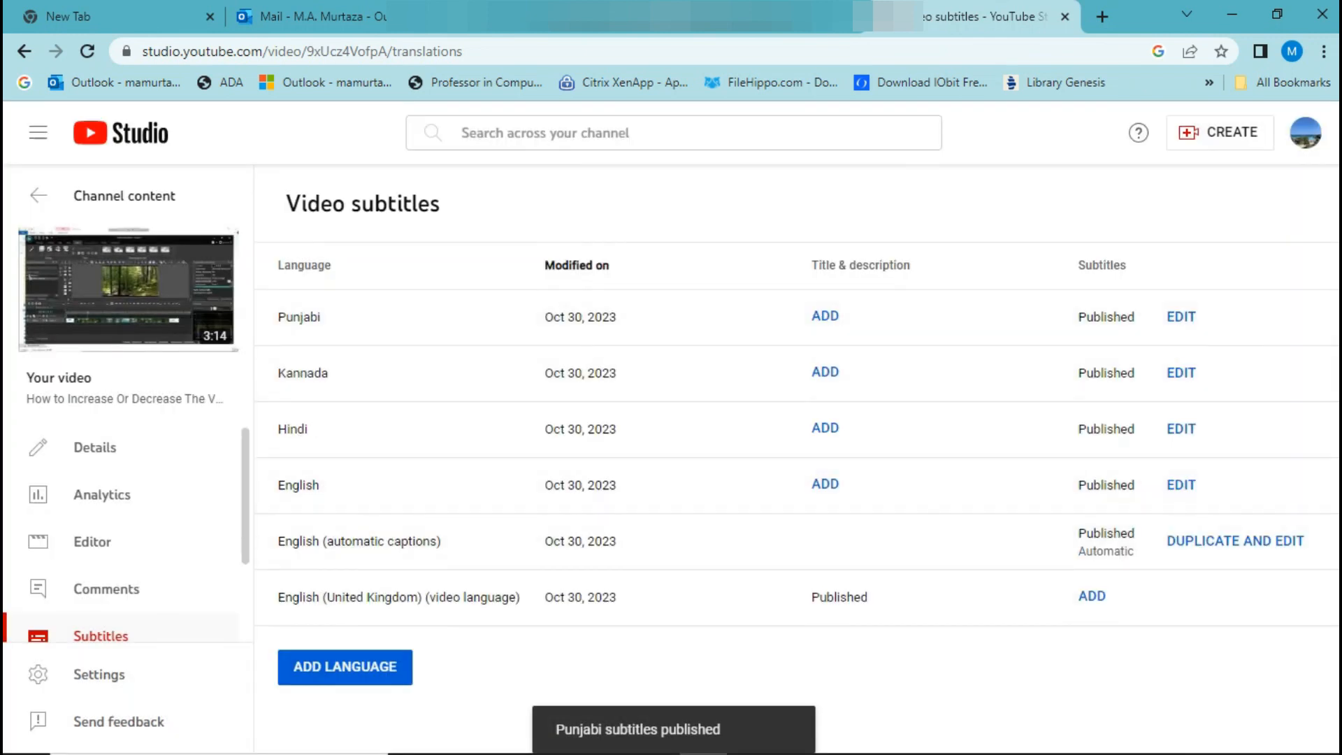
Add Tamil as a new language in the video's subtitles.
{"action": "left_click", "coordinate": [369, 663]}
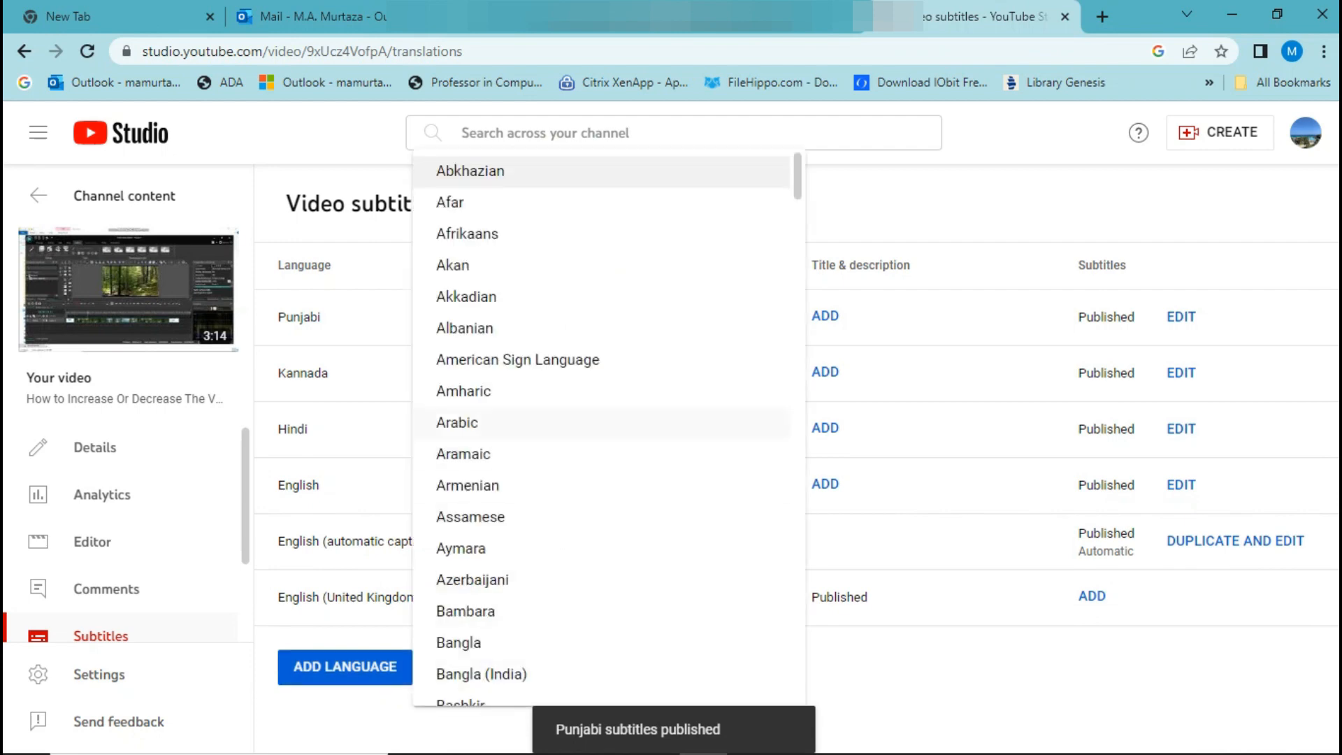
{"action": "scroll", "coordinate": [601, 422], "scroll_direction": "down", "scroll_amount": 7}
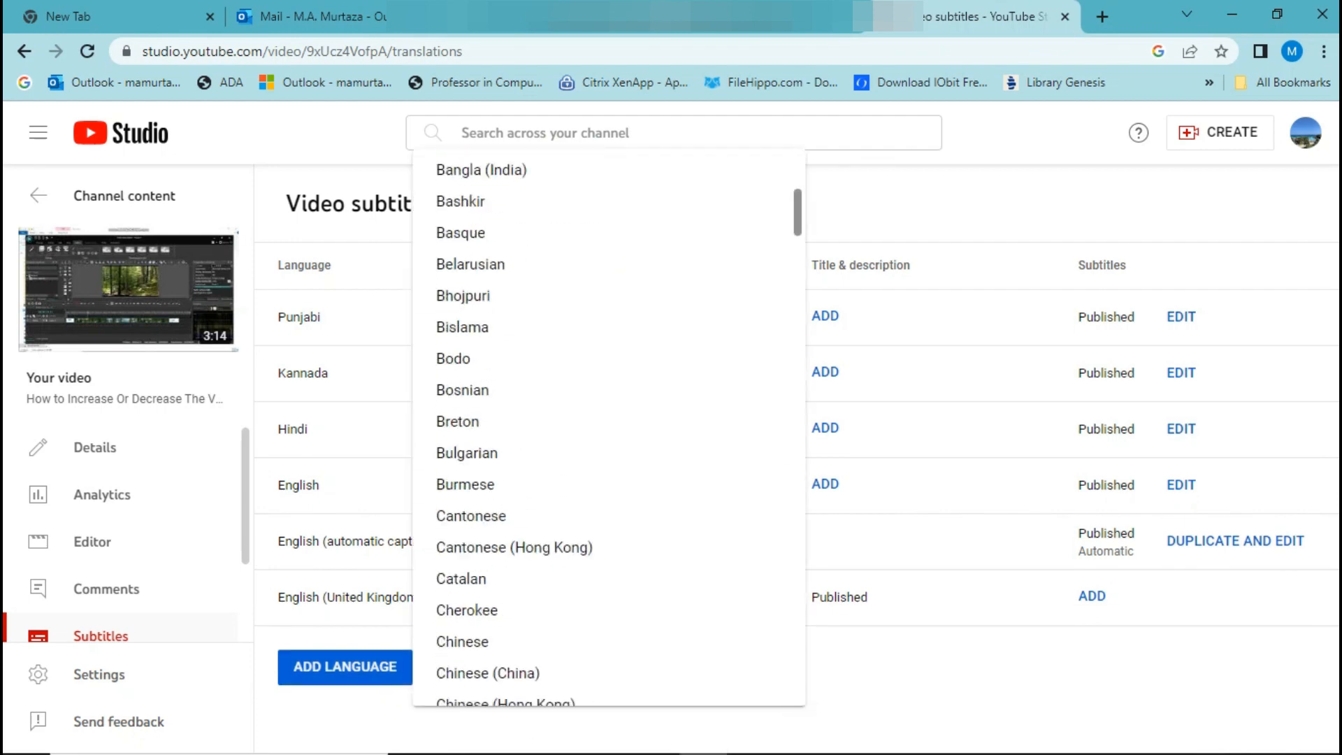
{"action": "scroll", "coordinate": [608, 426], "scroll_direction": "down", "scroll_amount": 20}
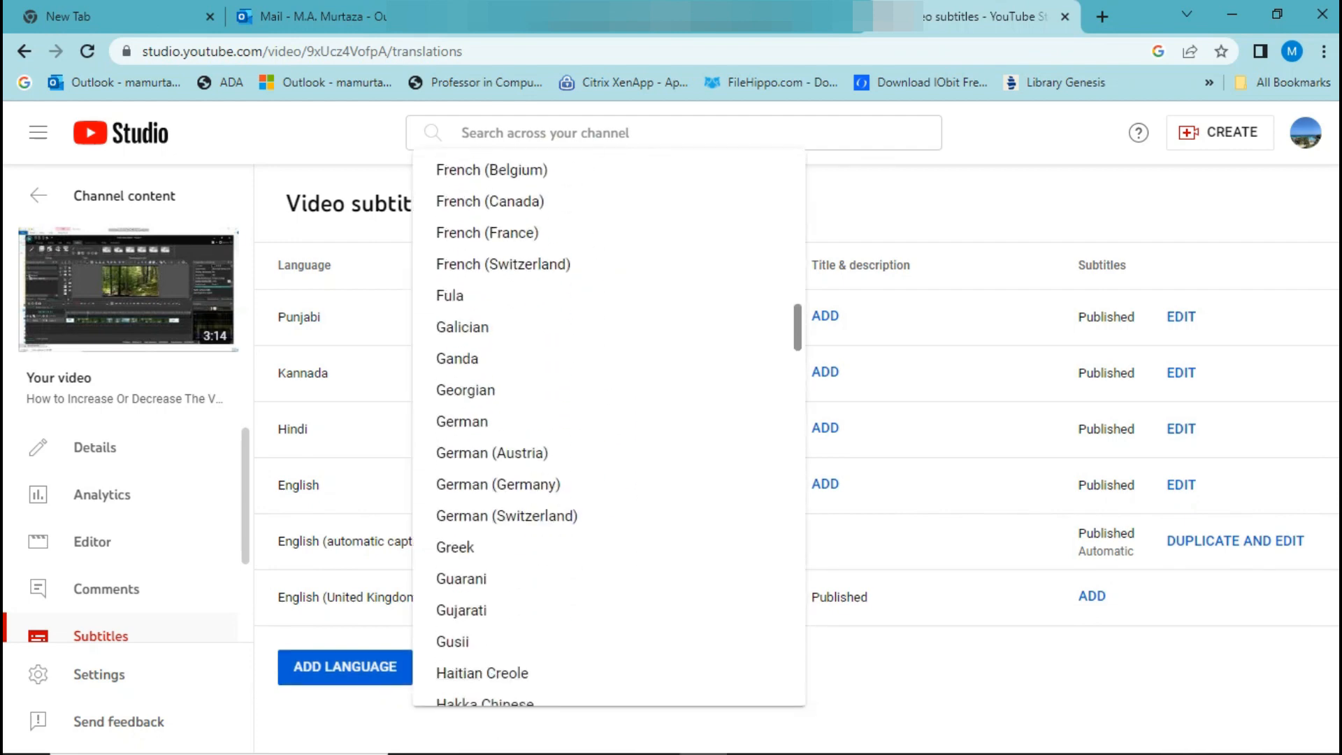
{"action": "scroll", "coordinate": [607, 427], "scroll_direction": "down", "scroll_amount": 20}
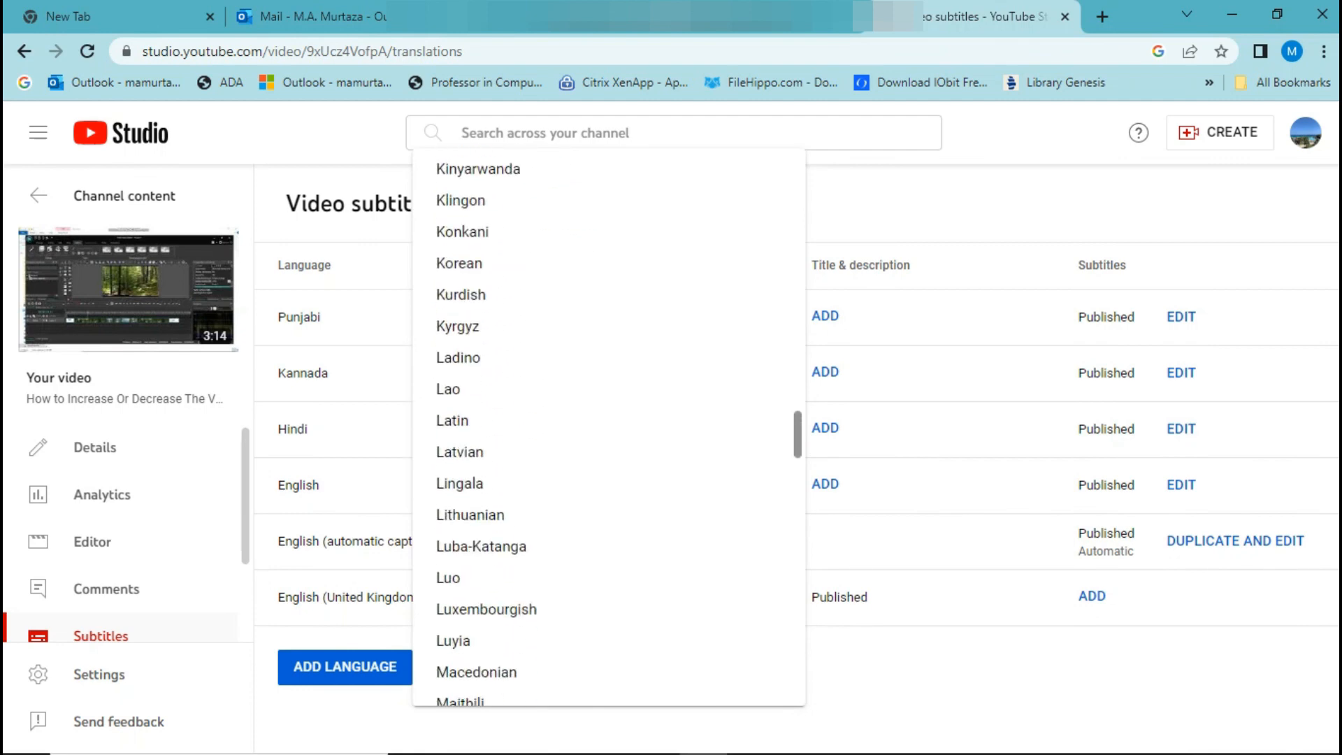
{"action": "scroll", "coordinate": [608, 426], "scroll_direction": "down", "scroll_amount": 15}
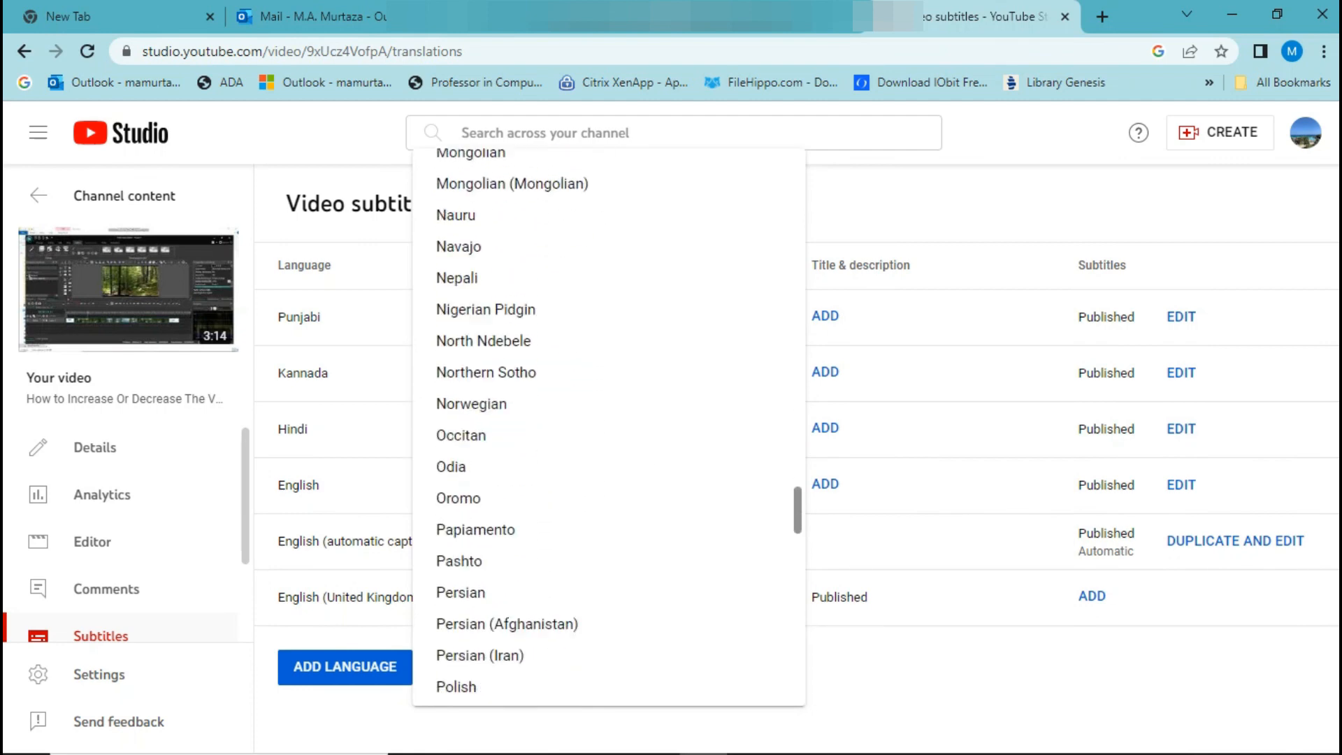
{"action": "scroll", "coordinate": [608, 426], "scroll_direction": "down", "scroll_amount": 9}
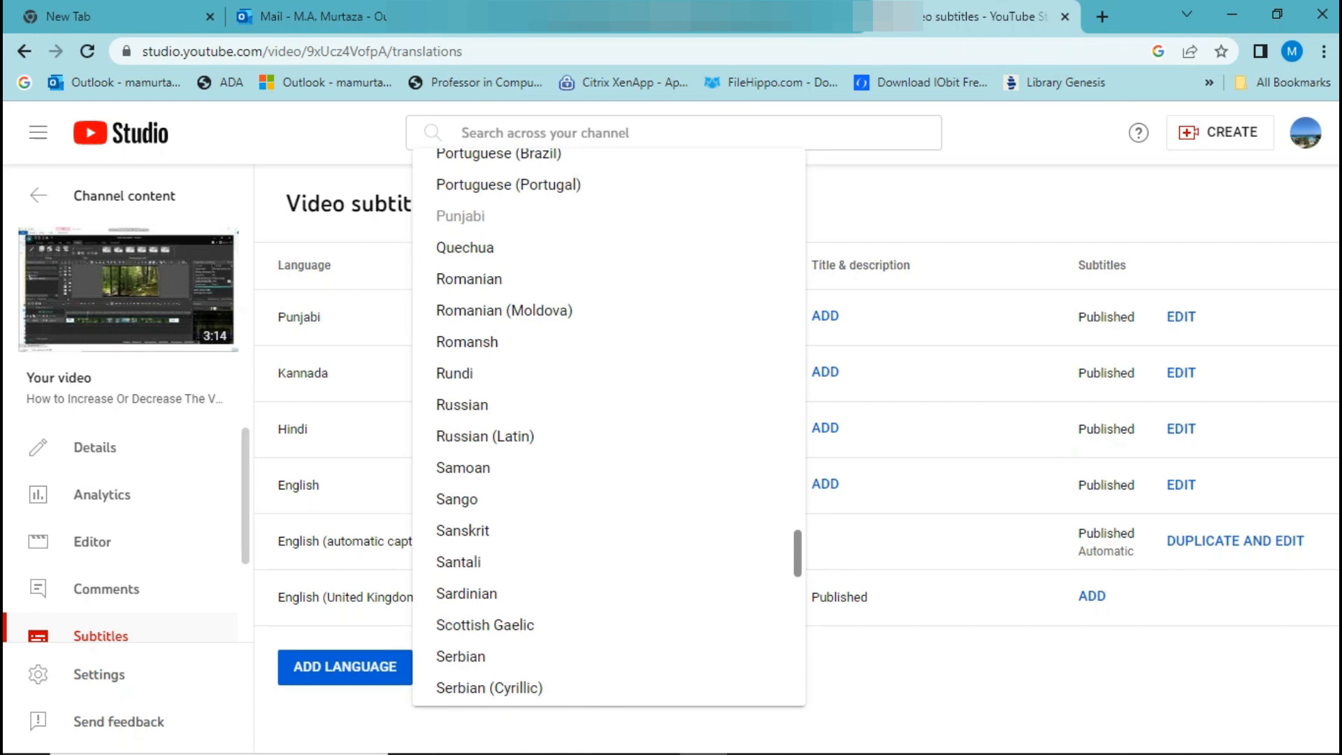
{"action": "scroll", "coordinate": [608, 426], "scroll_direction": "down", "scroll_amount": 12}
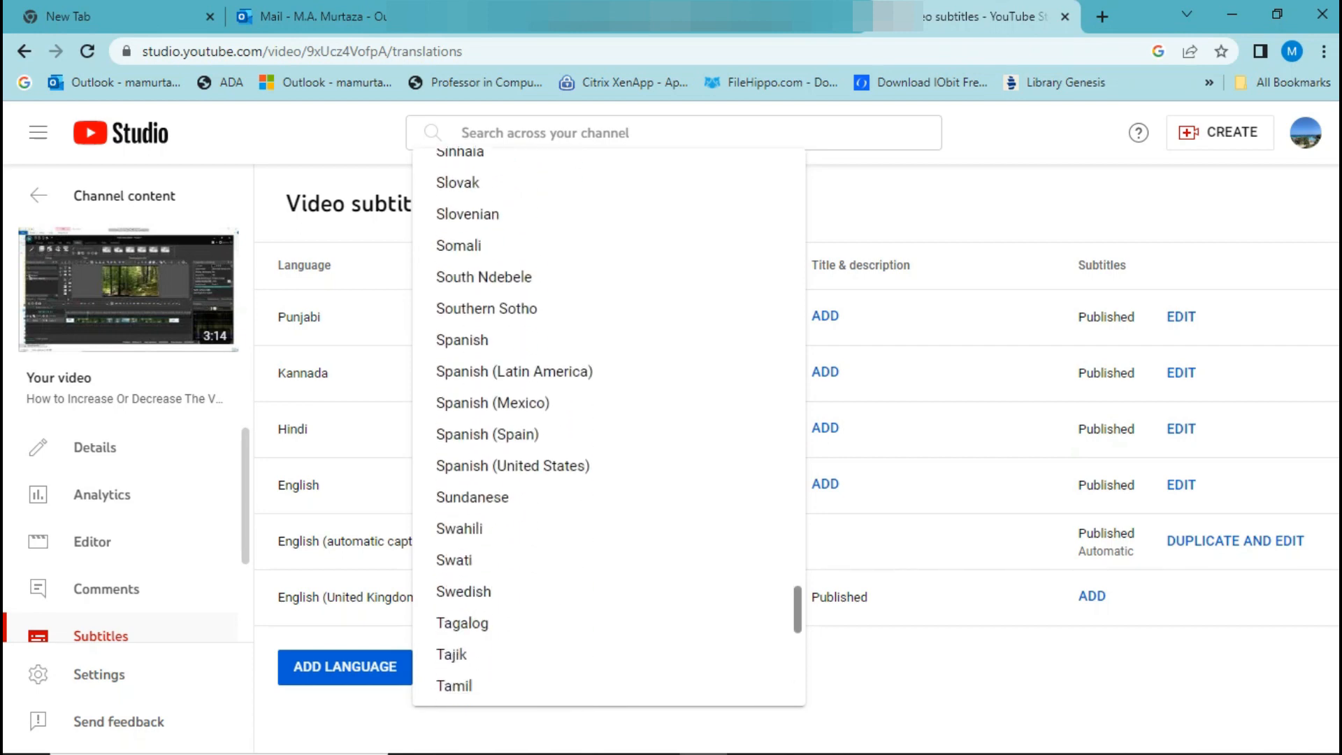
{"action": "scroll", "coordinate": [608, 426], "scroll_direction": "down", "scroll_amount": 5}
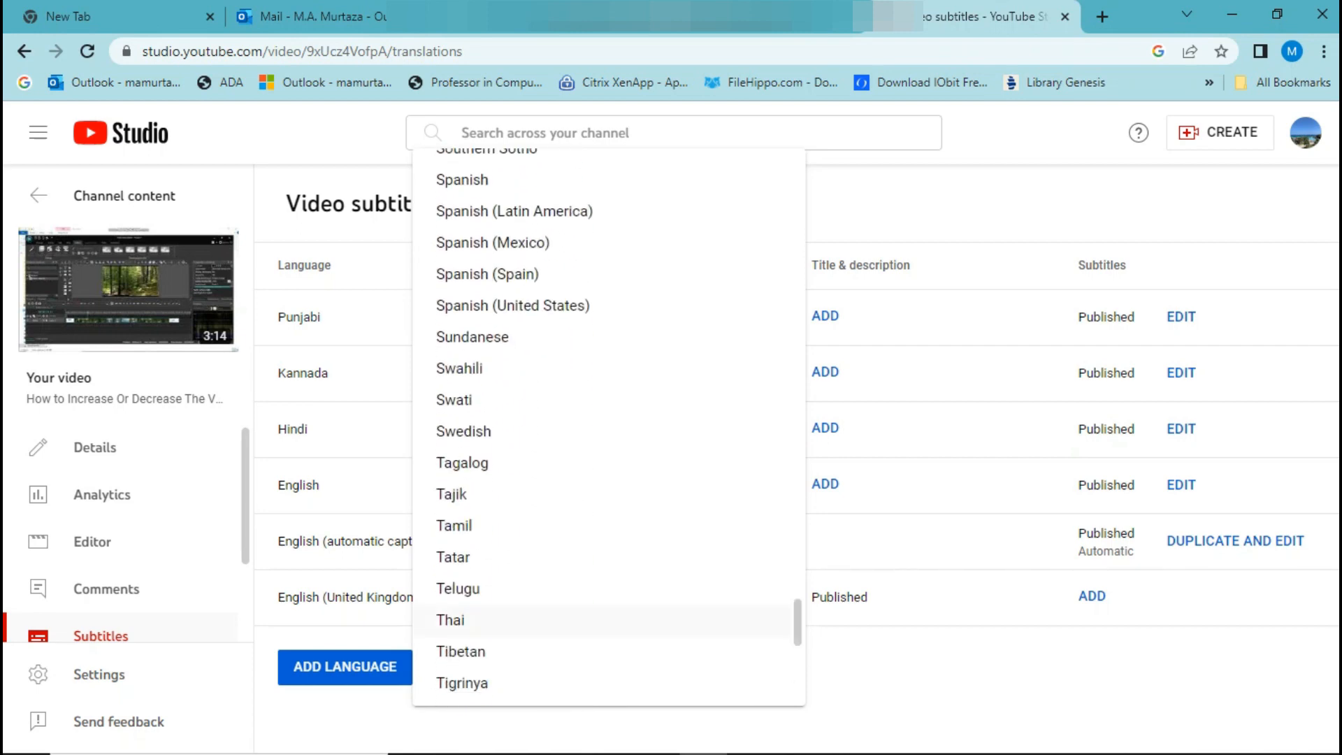
{"action": "left_click", "coordinate": [454, 525]}
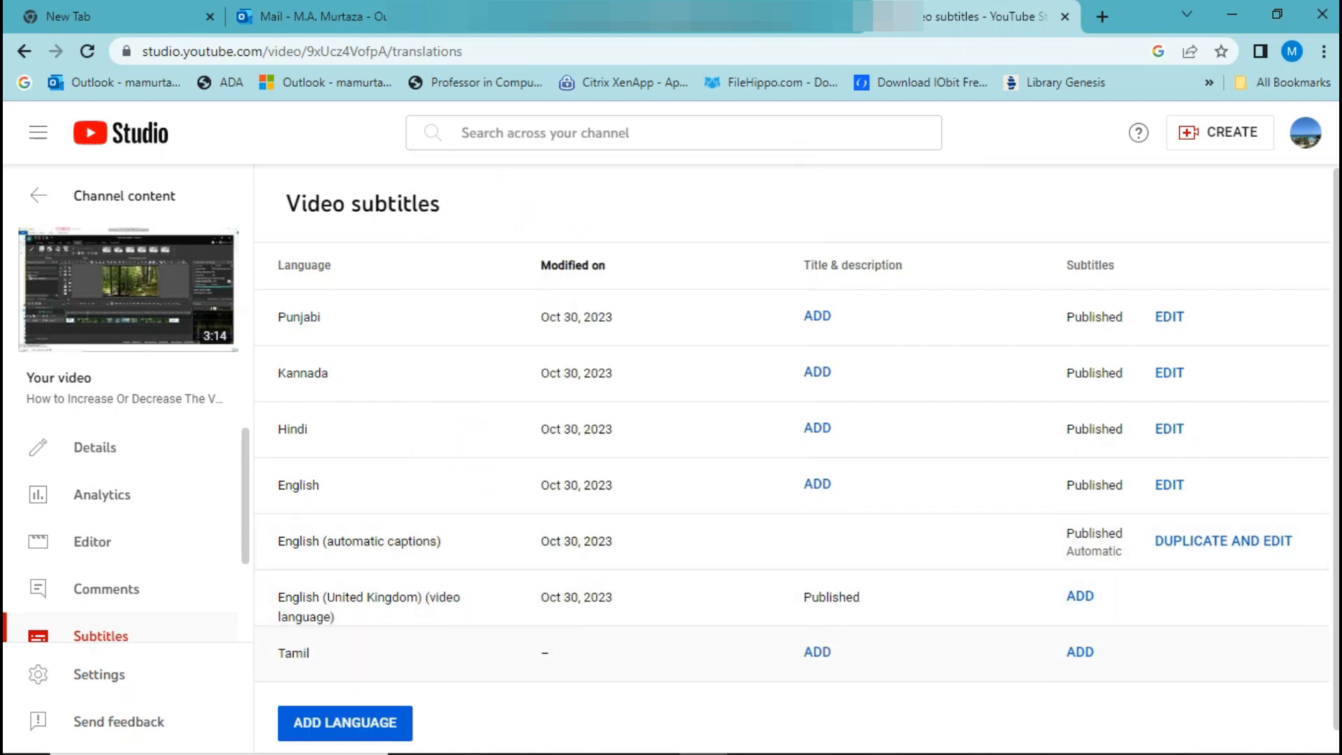
Create the Tamil subtitles with Auto-translate and publish them.
{"action": "left_click", "coordinate": [1079, 651]}
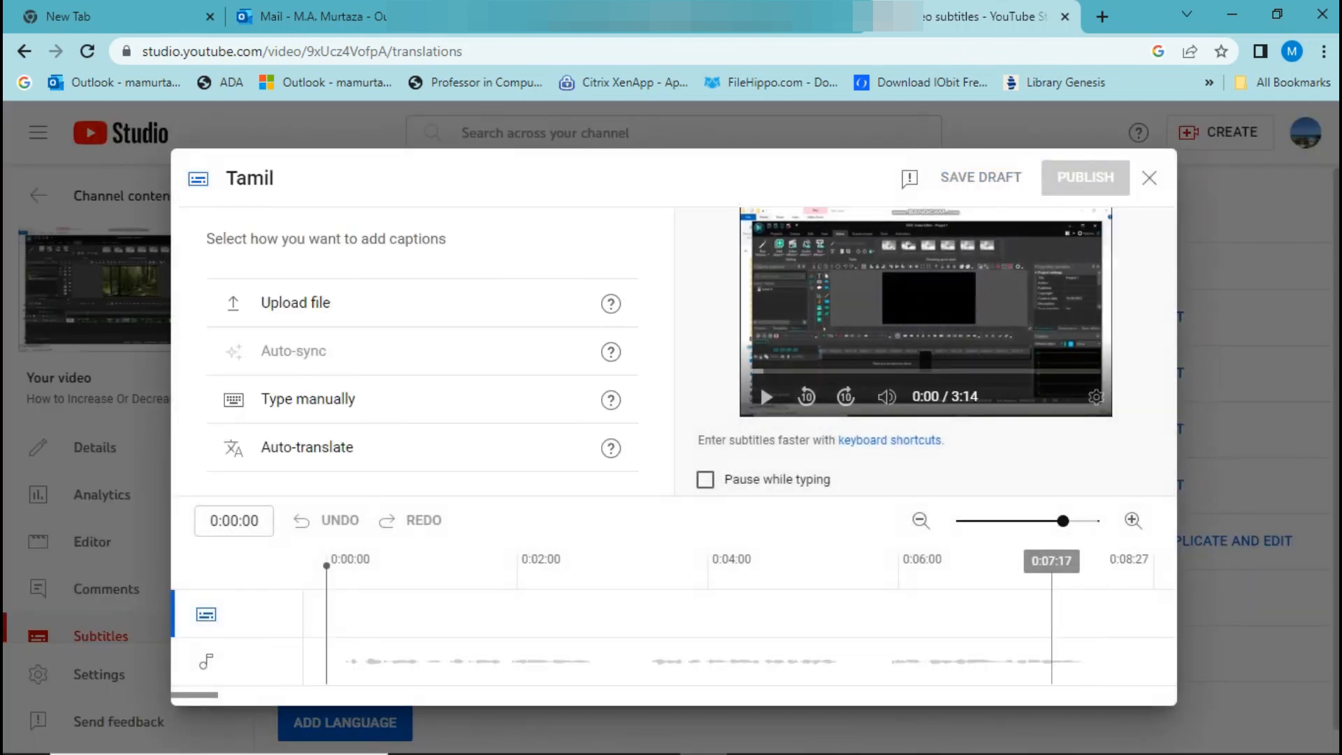
{"action": "left_click", "coordinate": [307, 447]}
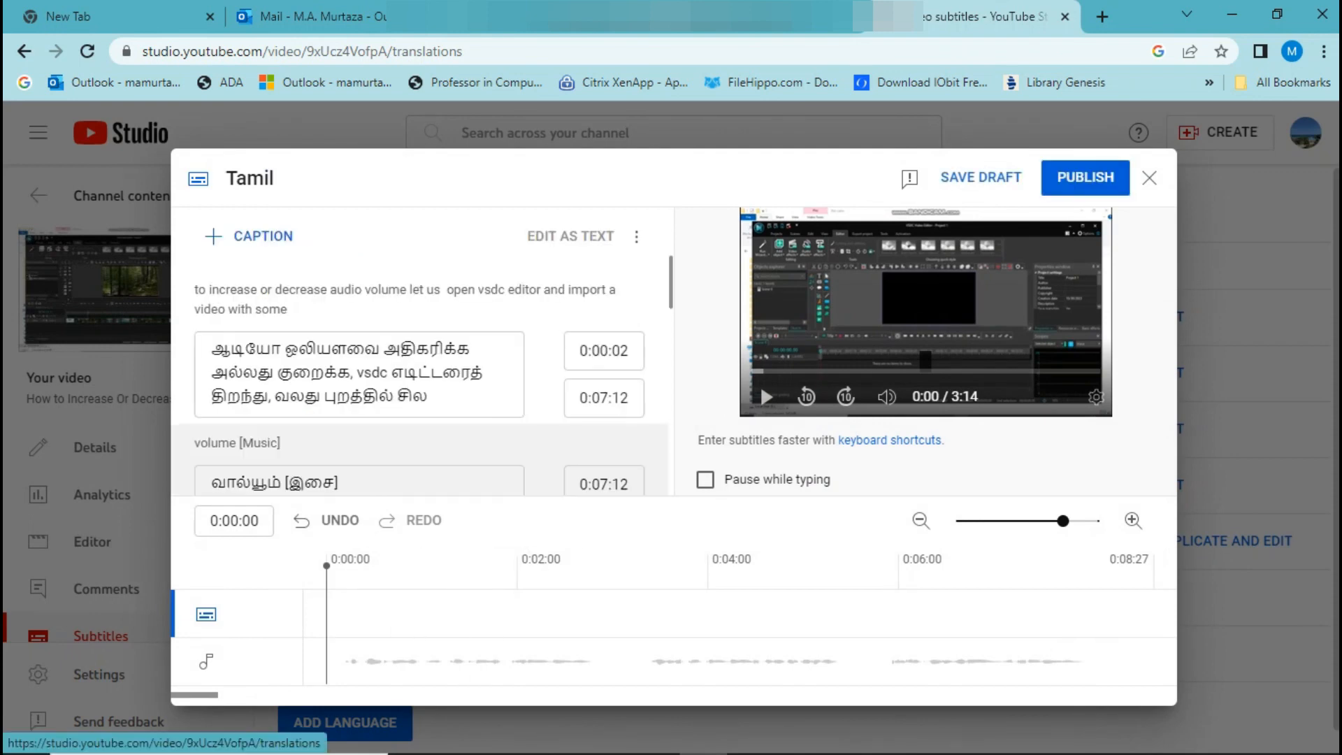
{"action": "left_click", "coordinate": [1081, 176]}
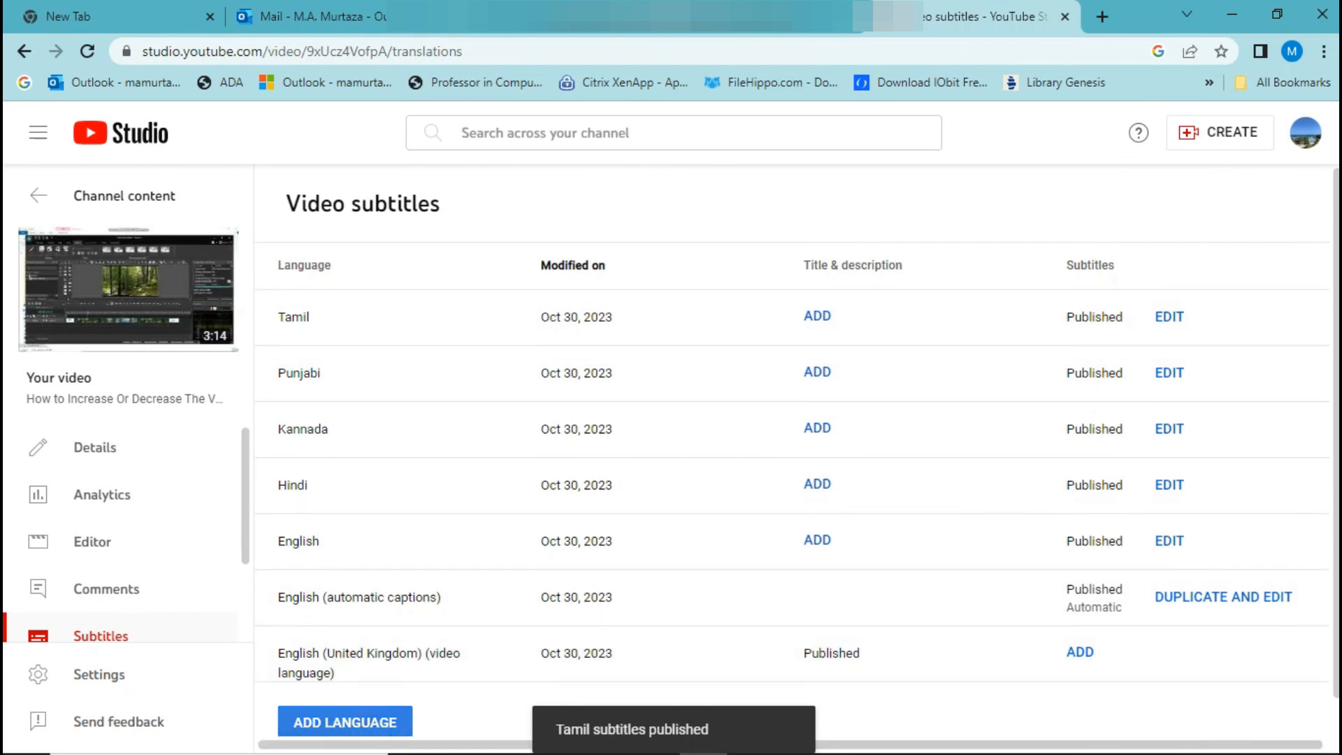
Add Urdu as a new language in the video's subtitles.
{"action": "left_click", "coordinate": [345, 722]}
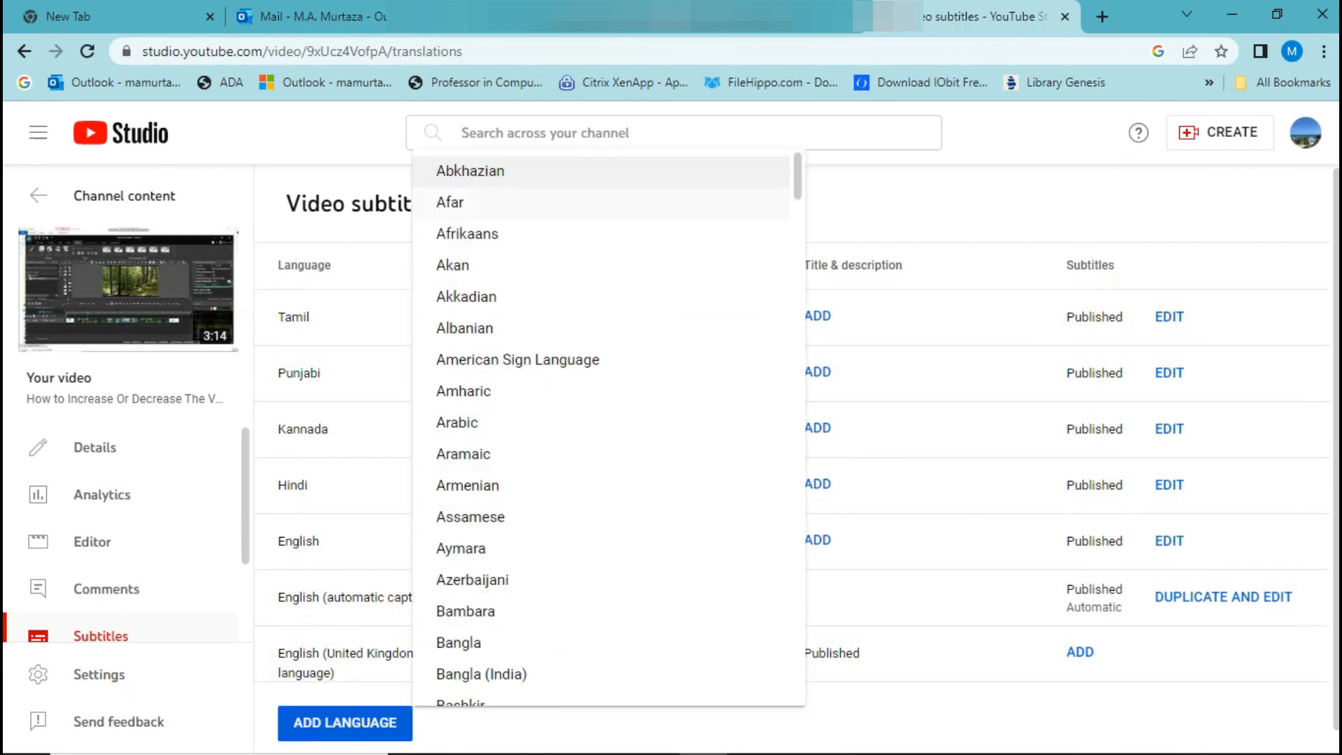
{"action": "scroll", "coordinate": [608, 427], "scroll_direction": "down", "scroll_amount": 20}
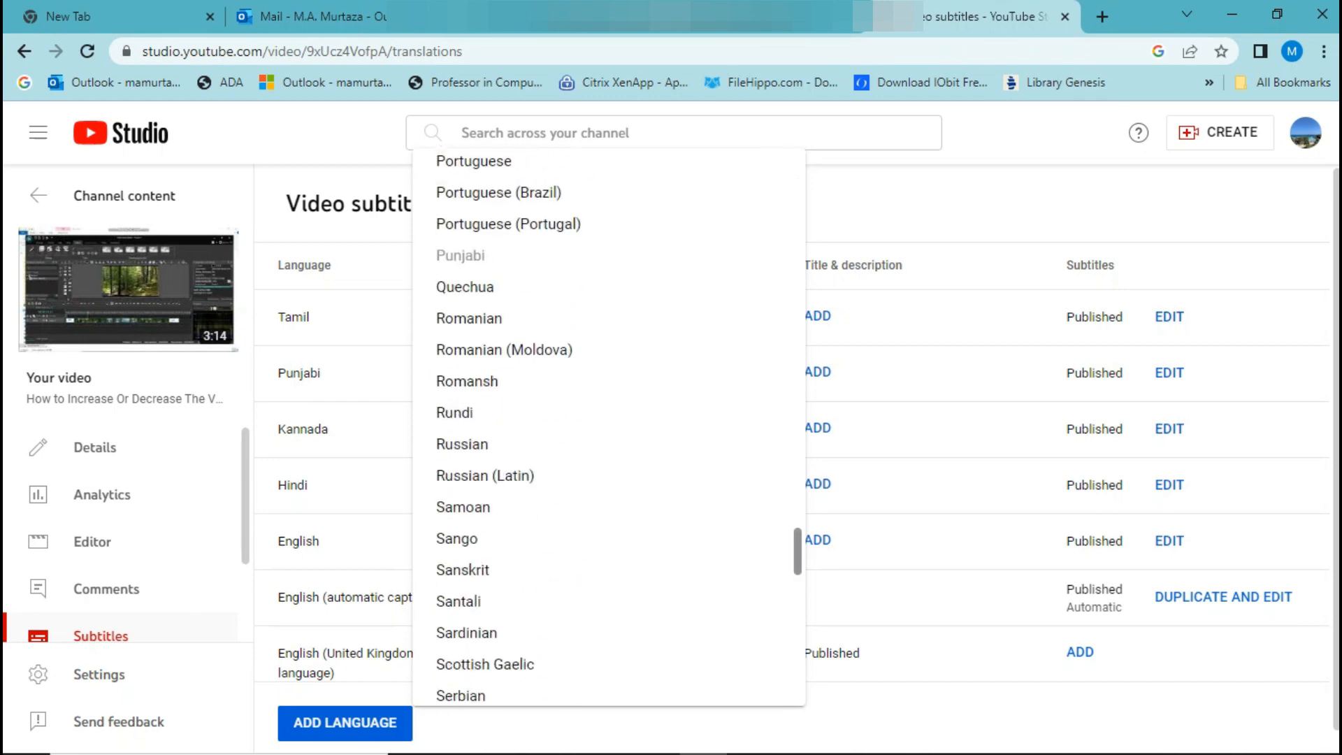
{"action": "scroll", "coordinate": [608, 426], "scroll_direction": "down", "scroll_amount": 12}
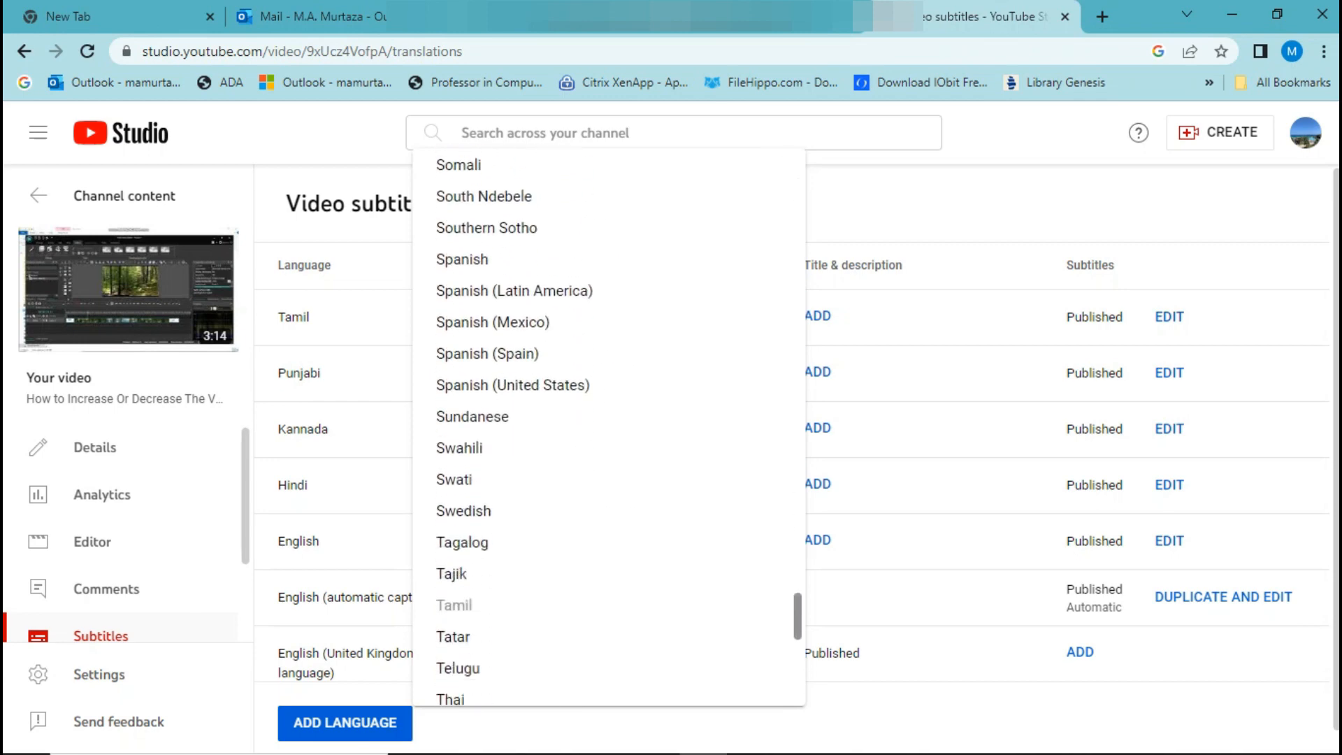
{"action": "scroll", "coordinate": [607, 426], "scroll_direction": "down", "scroll_amount": 7}
{"action": "left_click_drag", "start_coordinate": [798, 649], "coordinate": [798, 650]}
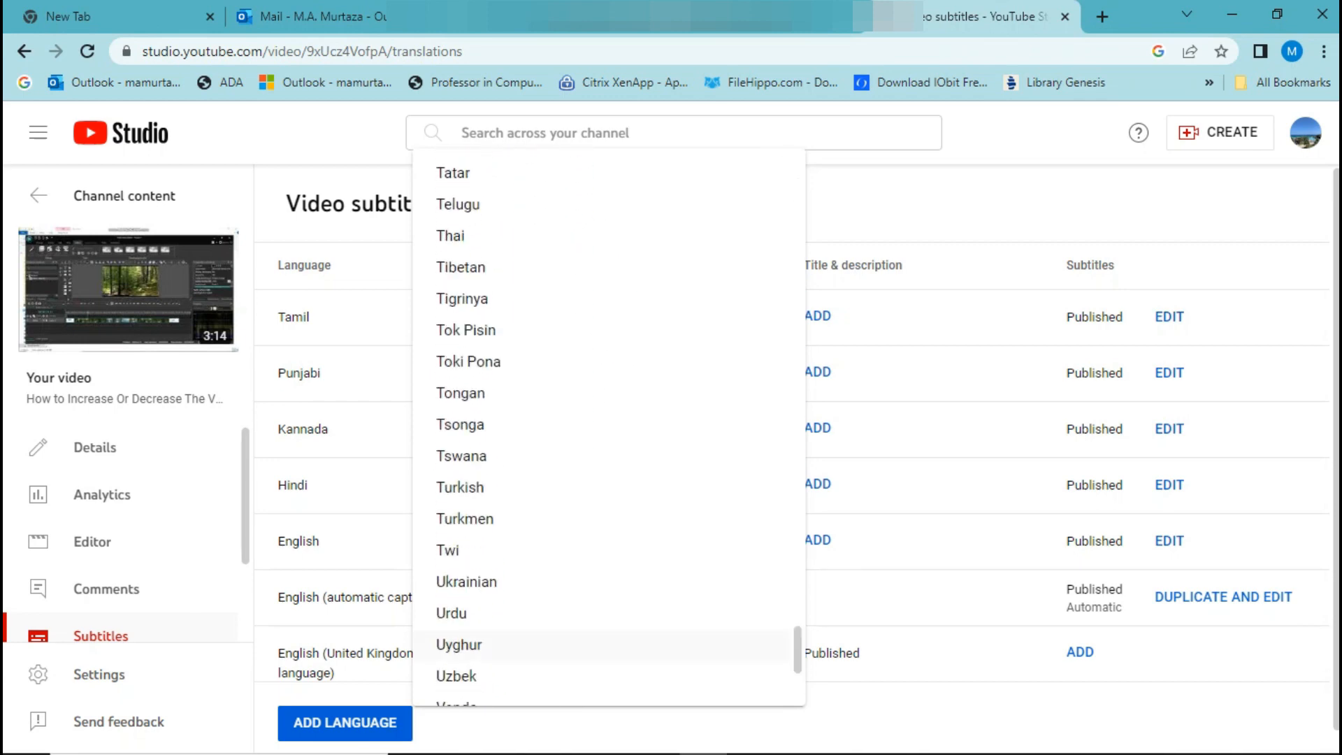
{"action": "left_click", "coordinate": [461, 613]}
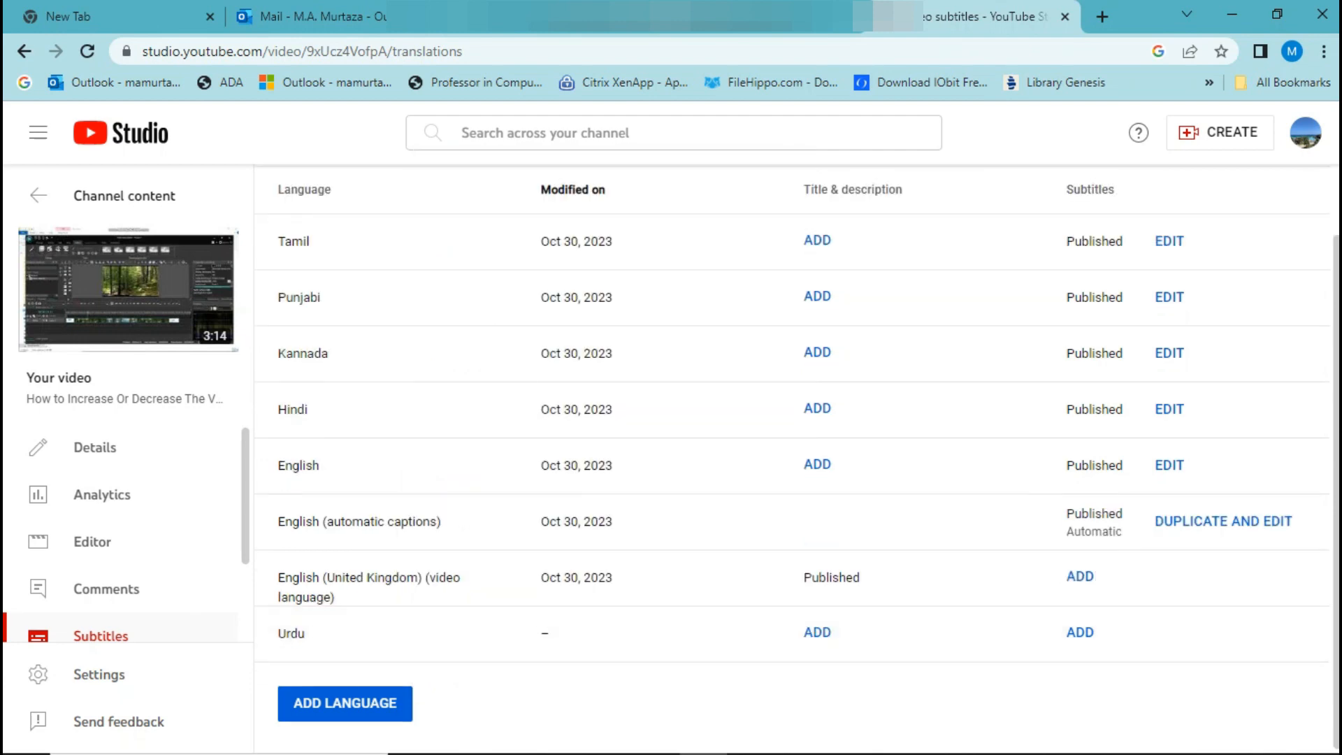
Create the Urdu subtitles with Auto-translate and publish them.
{"action": "left_click", "coordinate": [1079, 632]}
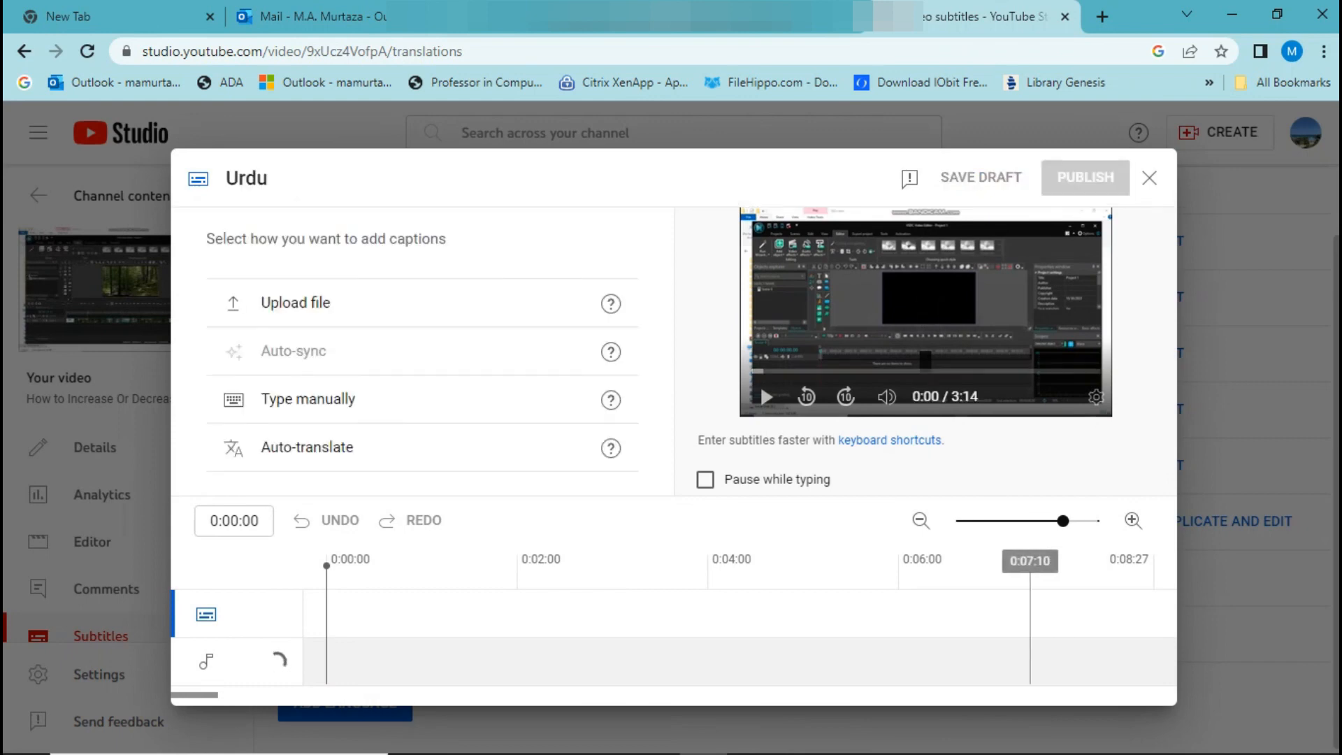
{"action": "left_click", "coordinate": [307, 447]}
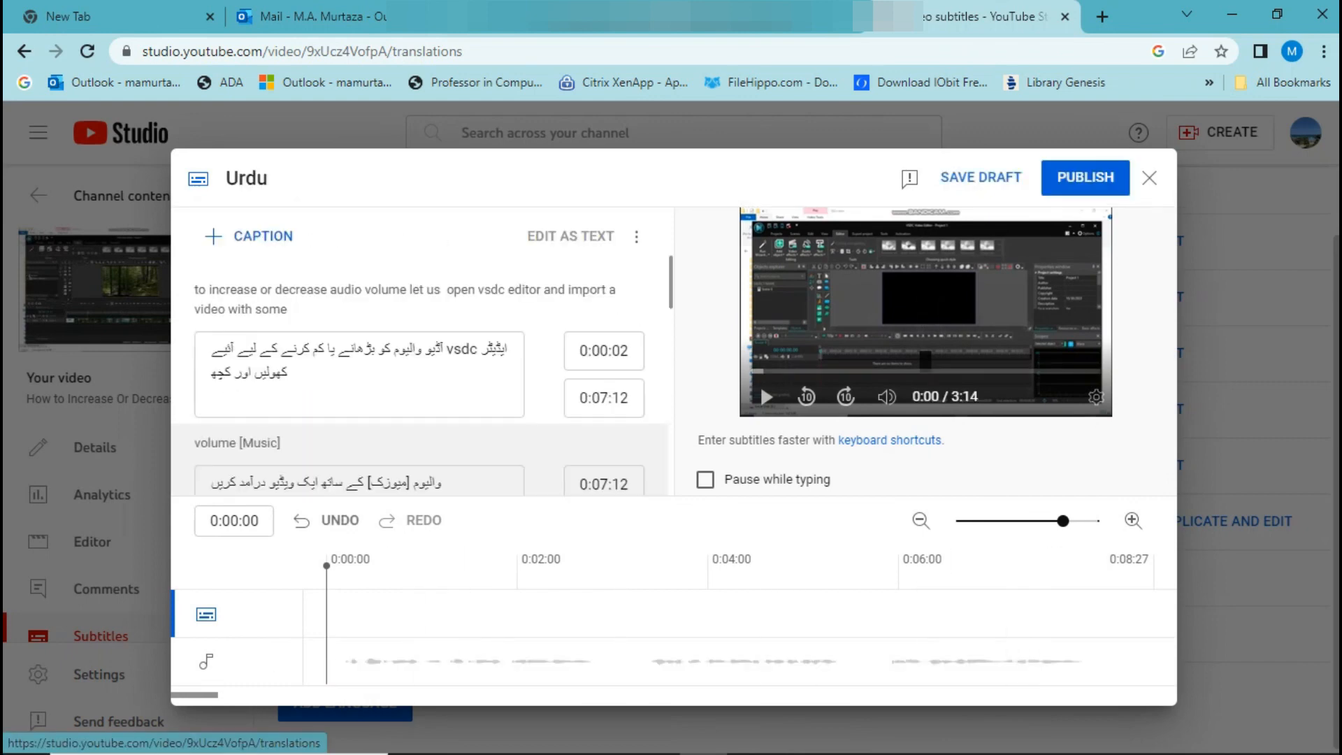
{"action": "left_click", "coordinate": [1084, 177]}
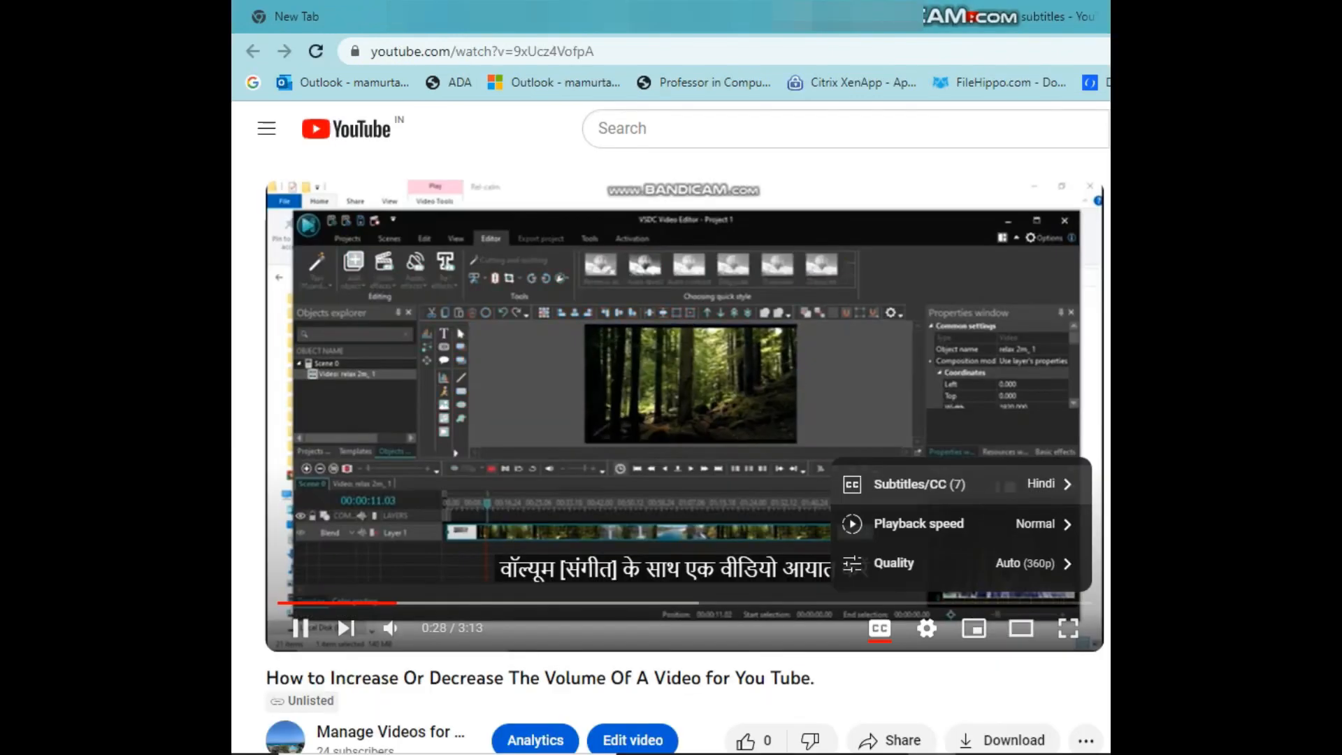
Open the list of subtitle languages for the published video in the YouTube player.
{"action": "left_click", "coordinate": [900, 484]}
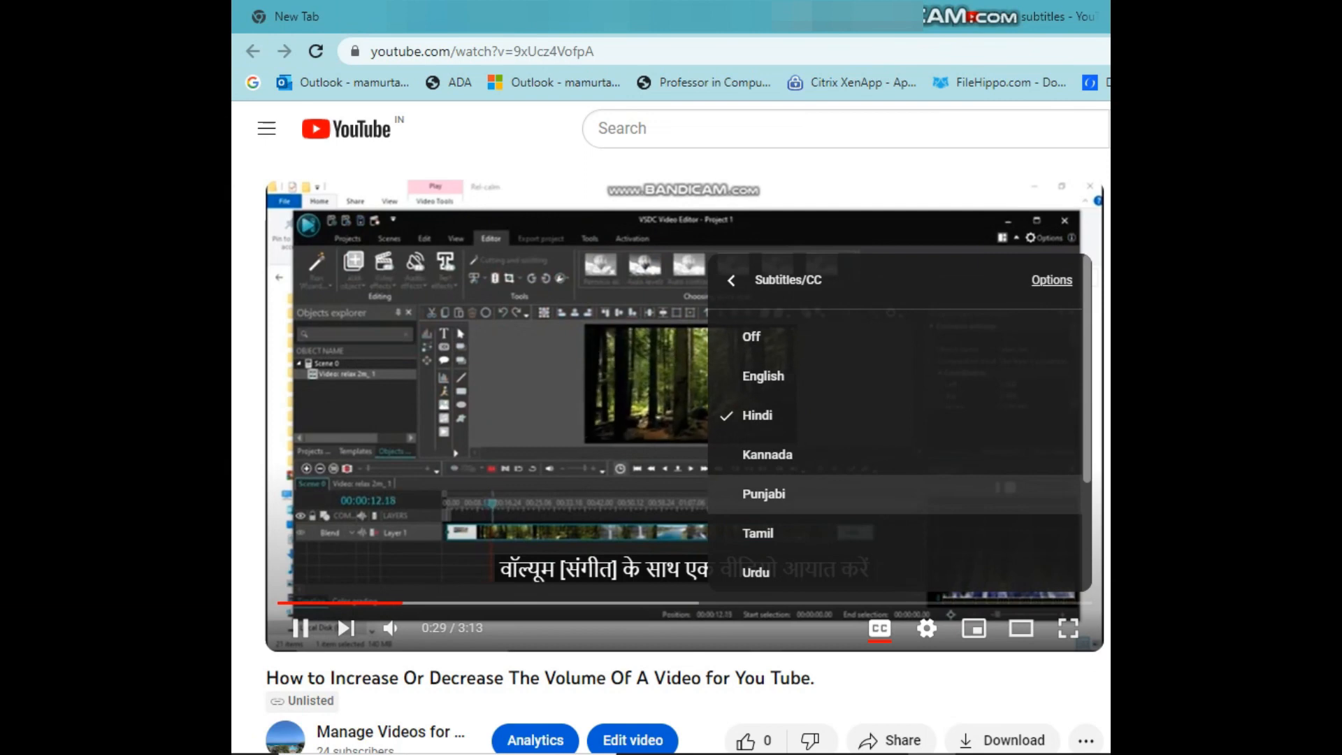